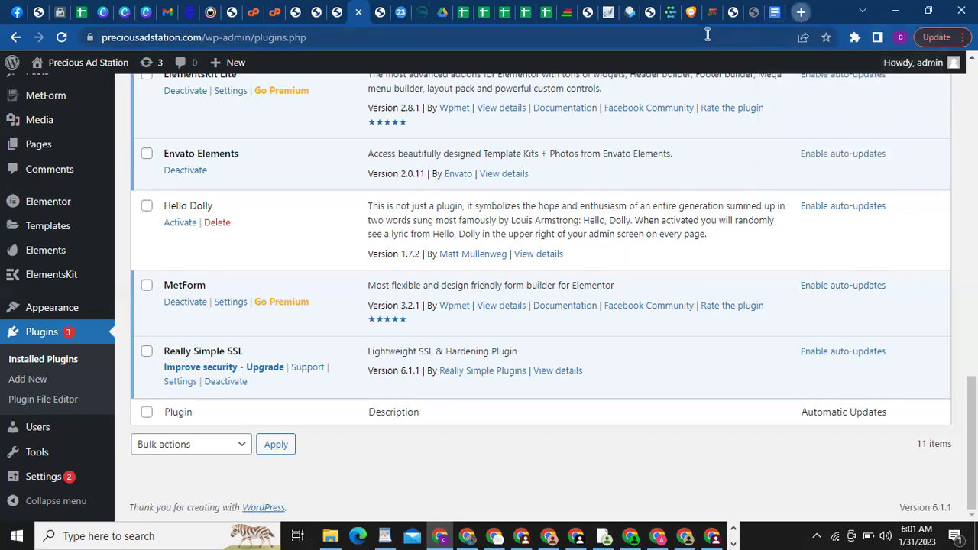
Open a new Chrome tab from the Installed Plugins page
key("ctrl+t")
Load prolanzdigitals.com by typing 'prolan' and trimming the autocompleted address to the bare domain
type("prolanzdigitals.com/wp-admin/")
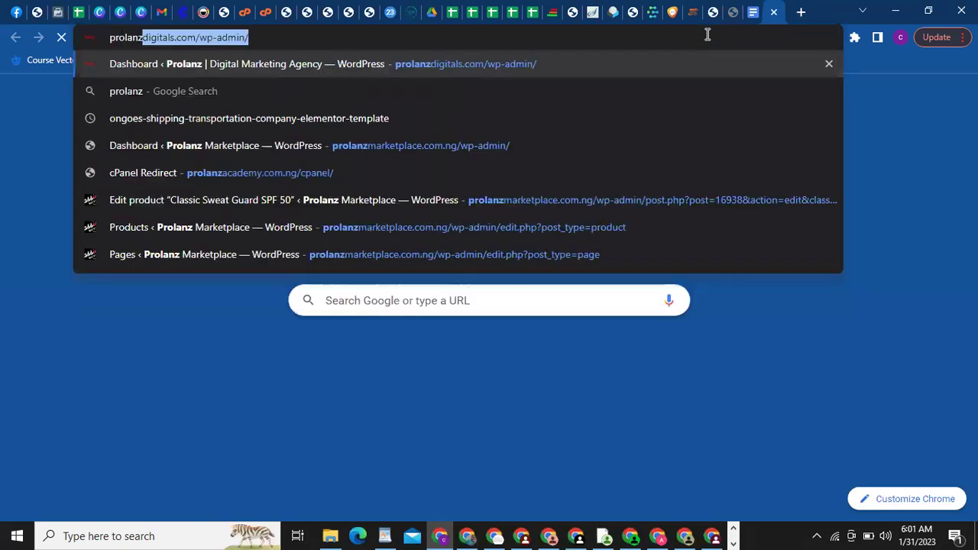
key("Right")
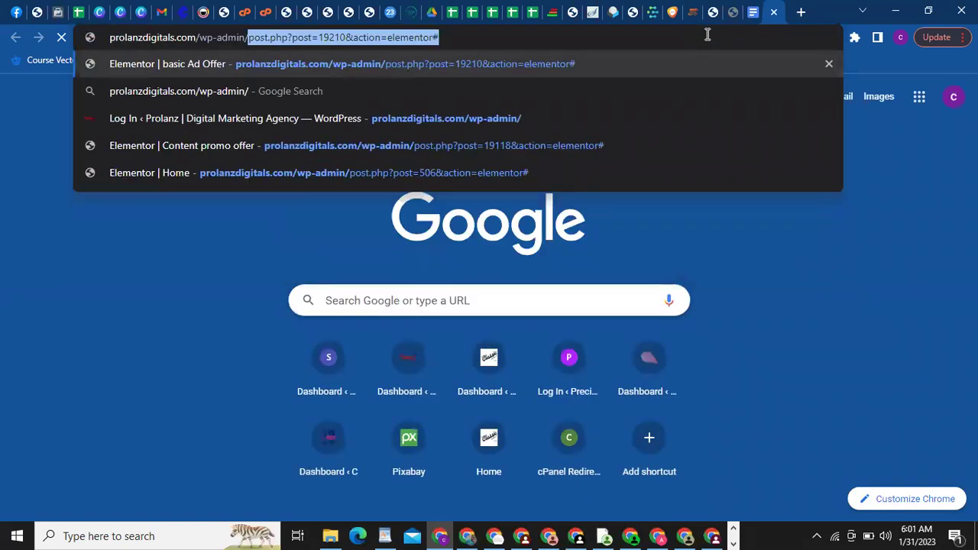
key("BackSpace")
key("BackSpace")
key("BackSpace")
key("BackSpace")
key("BackSpace")
key("BackSpace")
key("BackSpace")
key("BackSpace")
key("BackSpace")
key("BackSpace")
key("BackSpace")
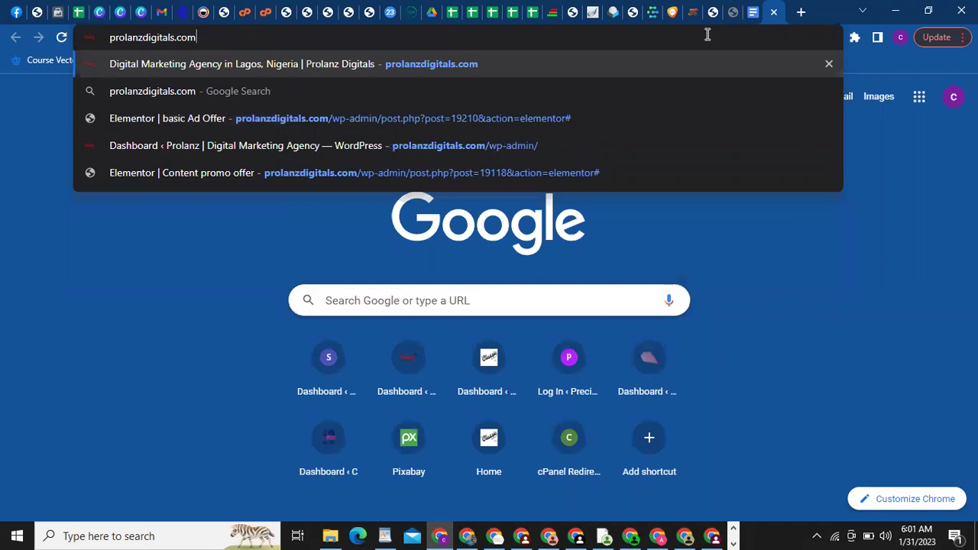
key("Return")
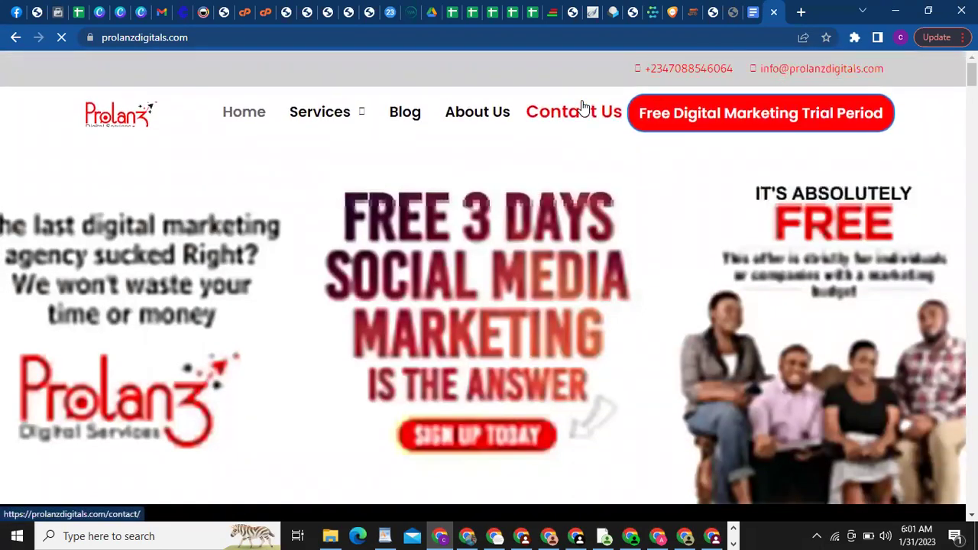
mouse_move(348, 118)
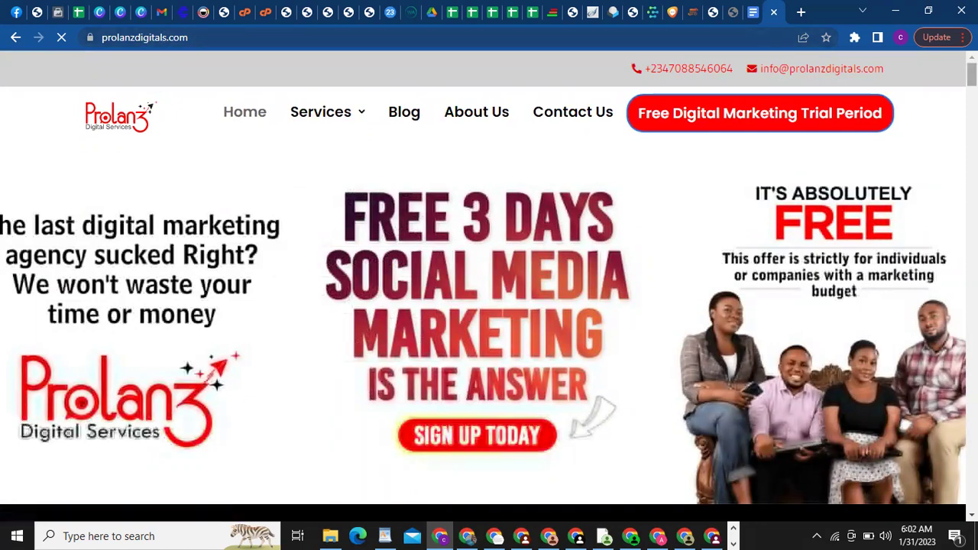
scroll(489, 306, "down", 5)
scroll(489, 306, "down", 5)
scroll(489, 306, "up", 9)
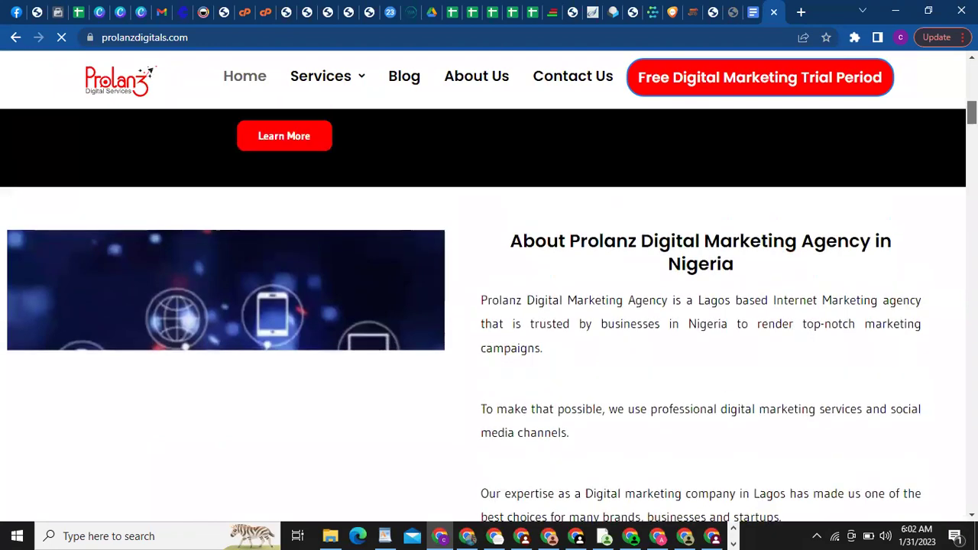
scroll(489, 305, "up", 2)
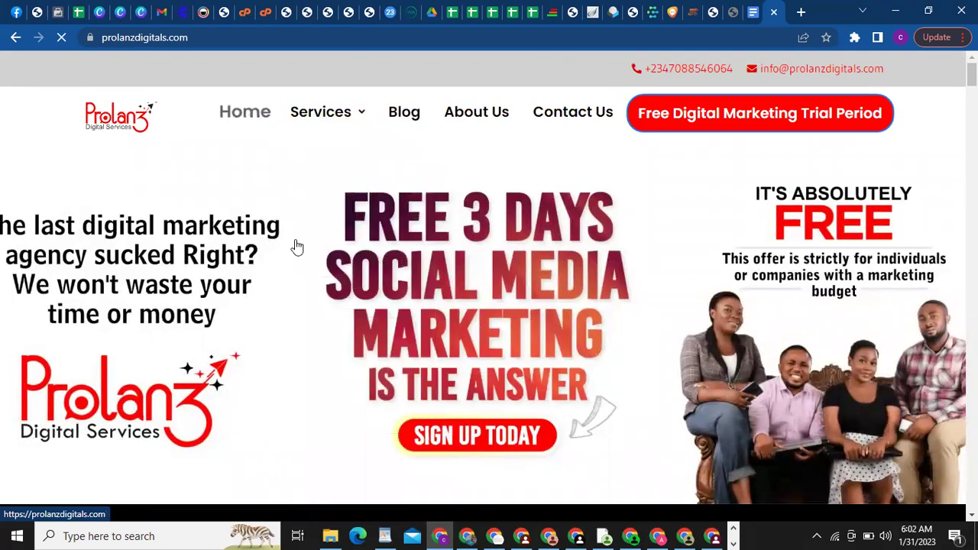
Browse the Prolanz Digitals About Us page, then switch back to the WordPress Plugins tab
left_click(456, 124)
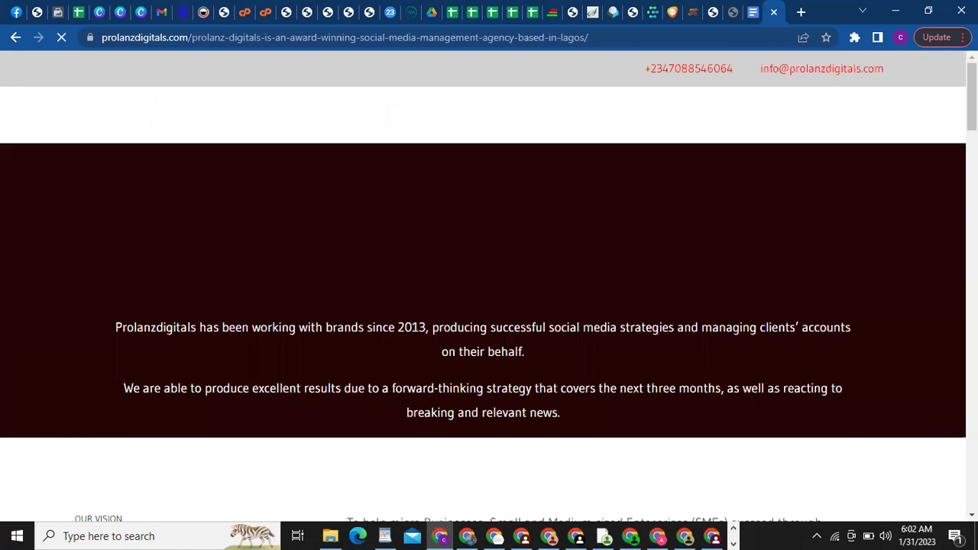
scroll(489, 290, "down", 6)
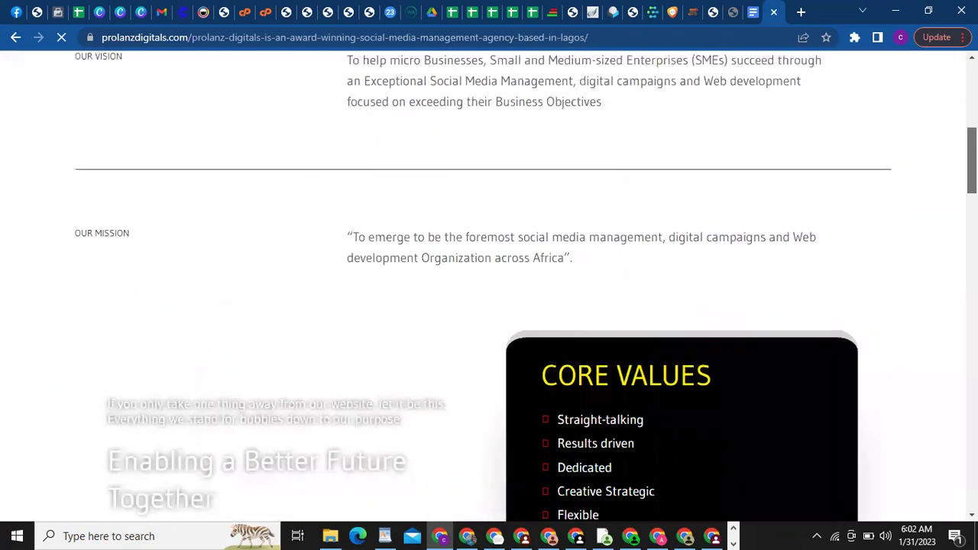
scroll(489, 291, "up", 7)
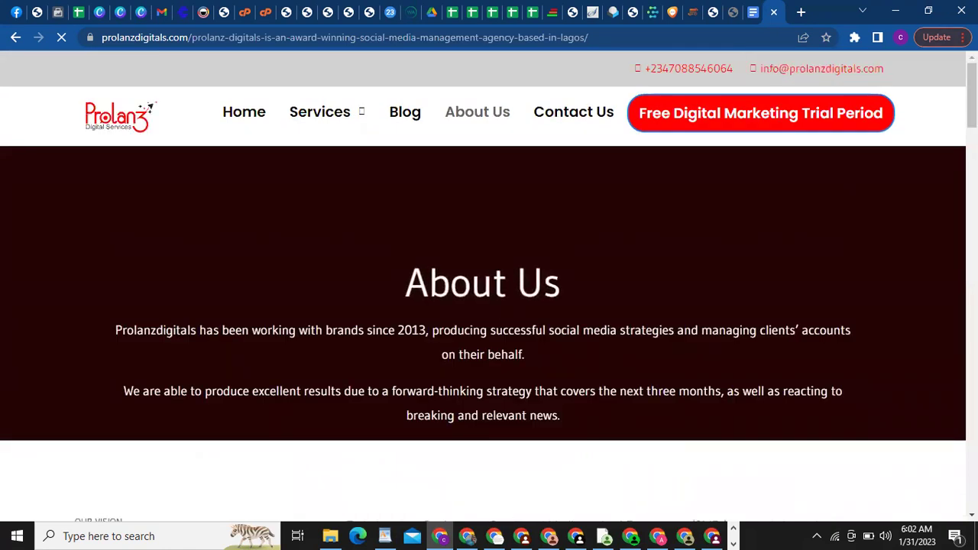
scroll(489, 290, "down", 6)
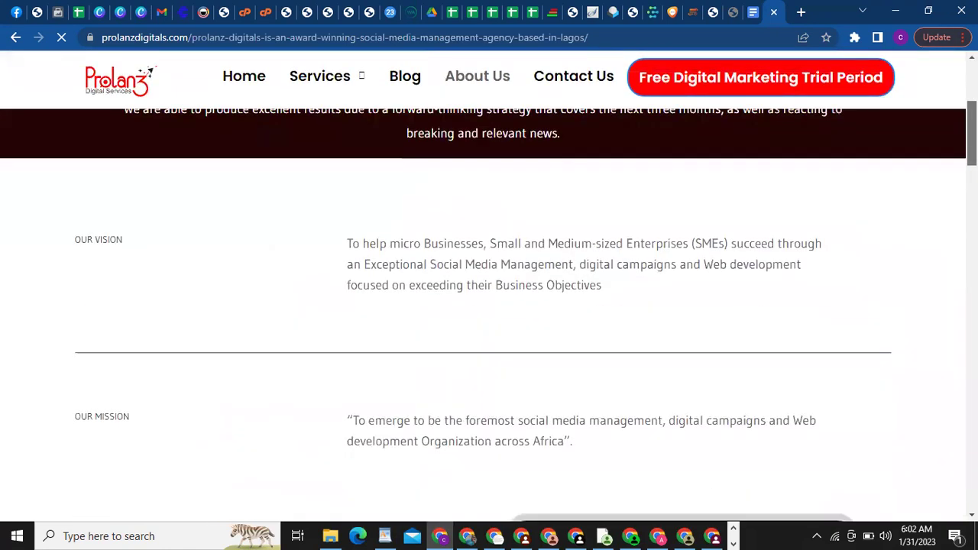
scroll(489, 291, "up", 14)
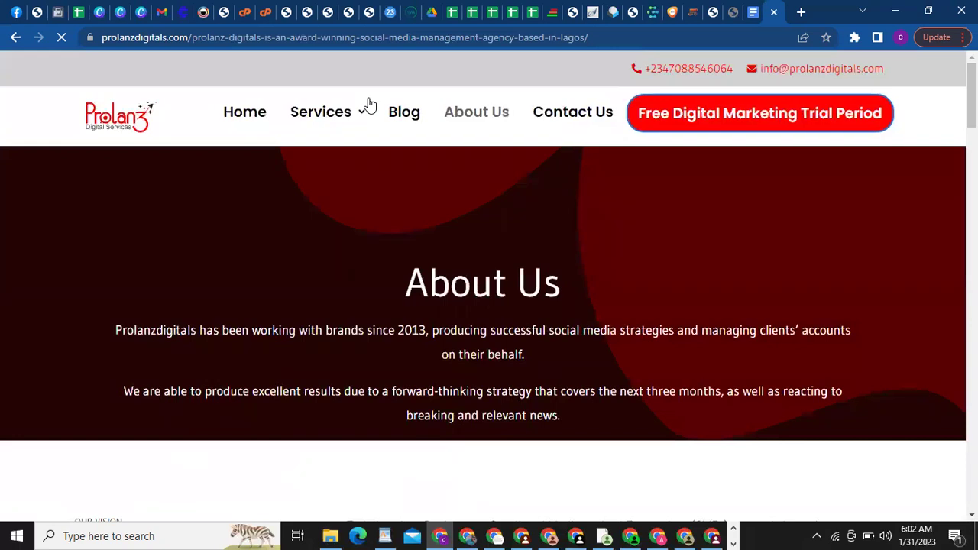
left_click(349, 12)
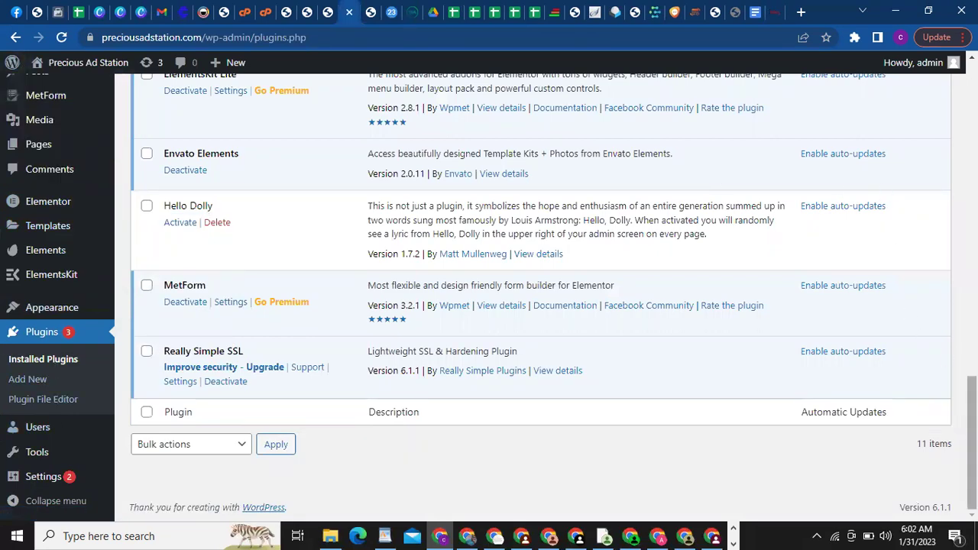
Add a new page titled 'Home' and publish it
left_click_drag(972, 443, 971, 131)
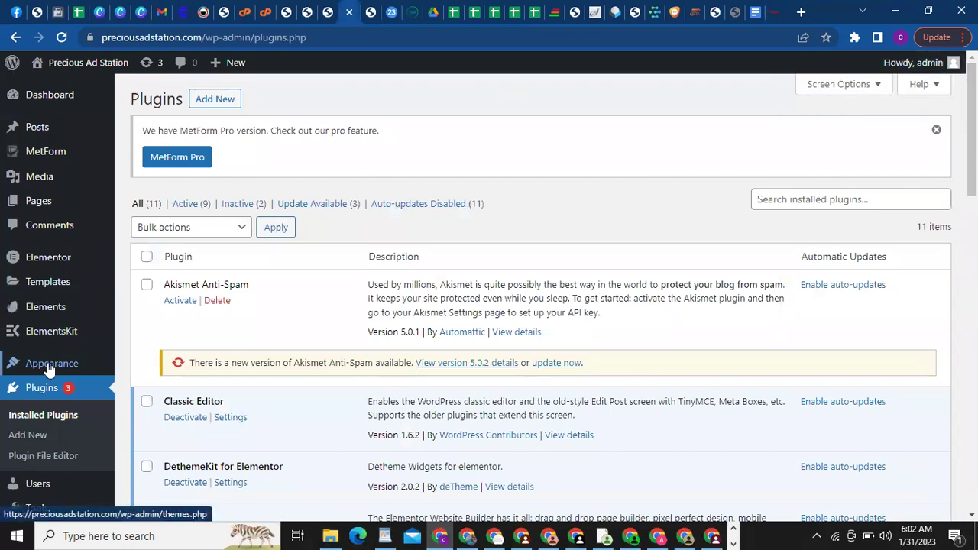
mouse_move(54, 364)
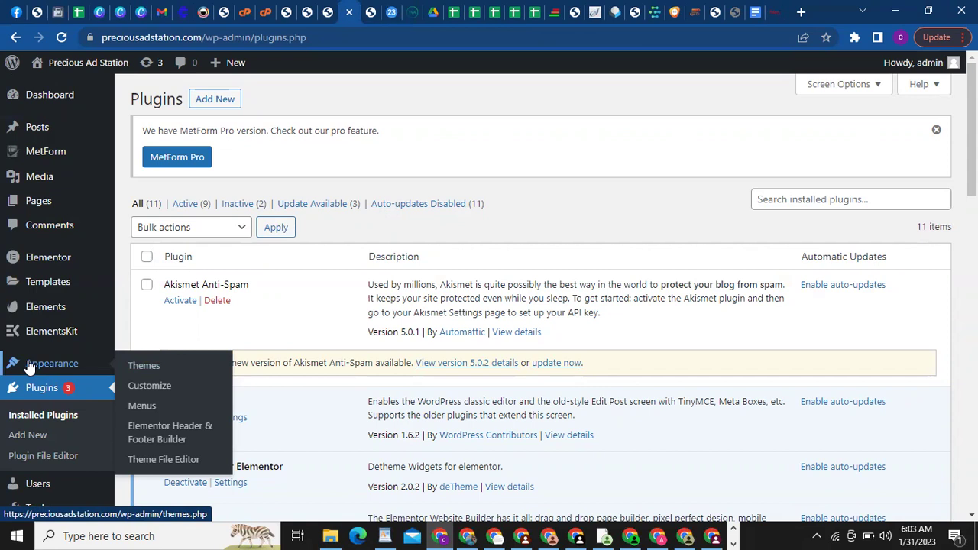
mouse_move(40, 200)
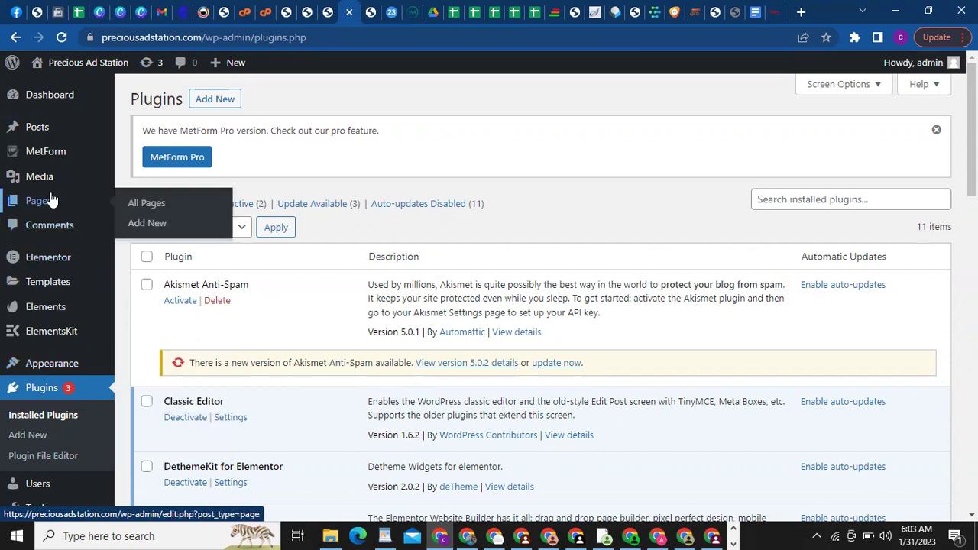
left_click(147, 223)
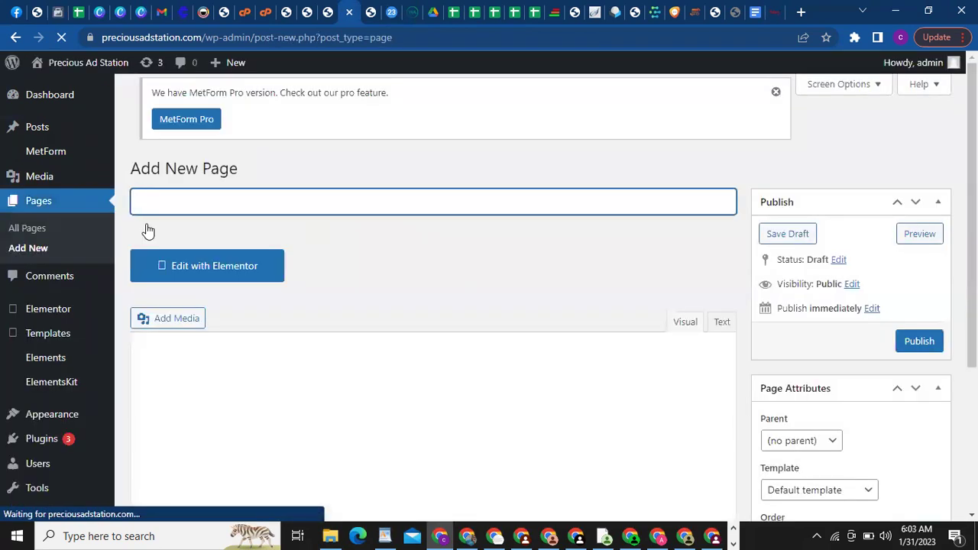
type("Home")
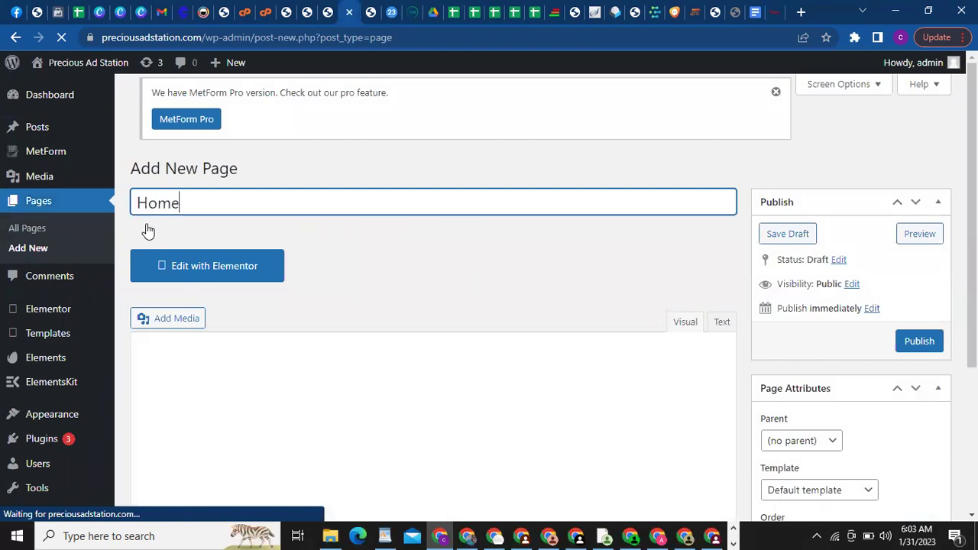
left_click(451, 279)
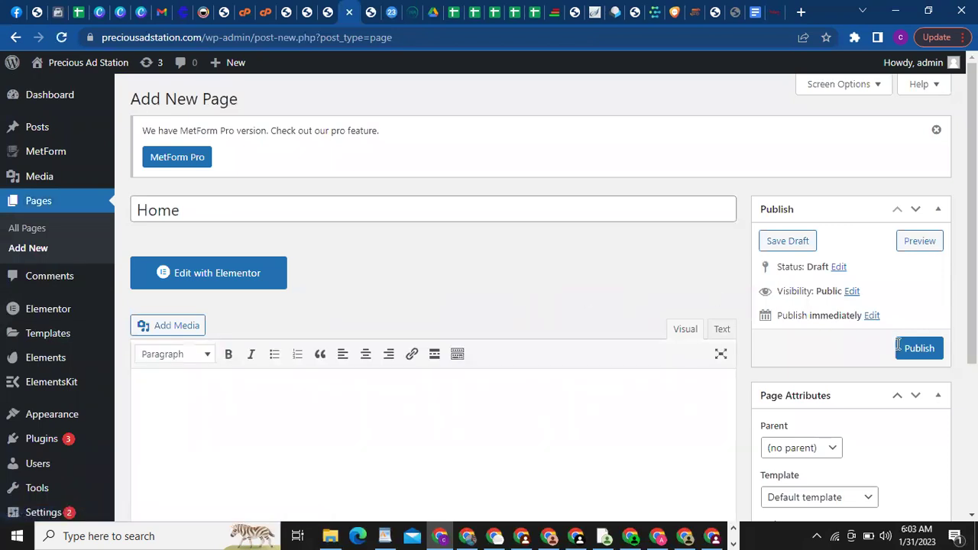
left_click(921, 353)
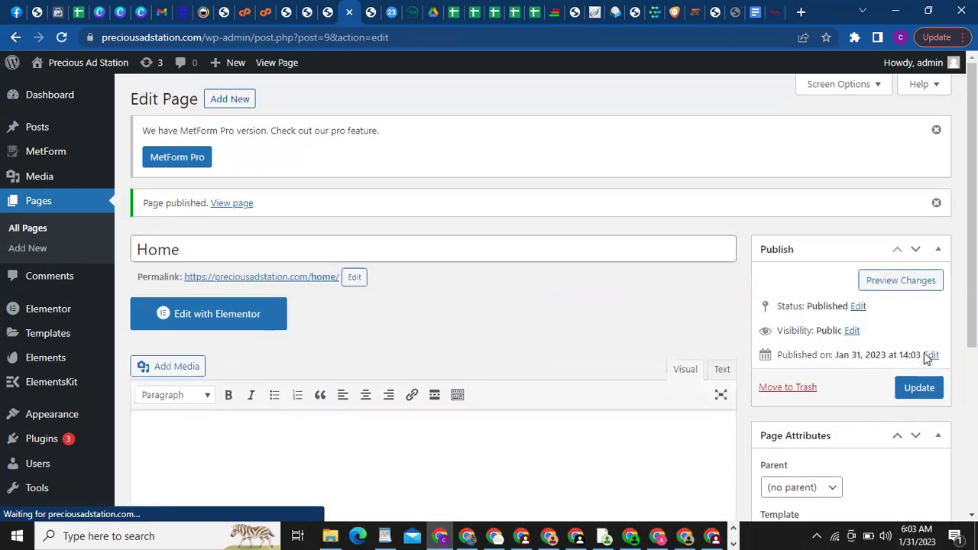
left_click(230, 99)
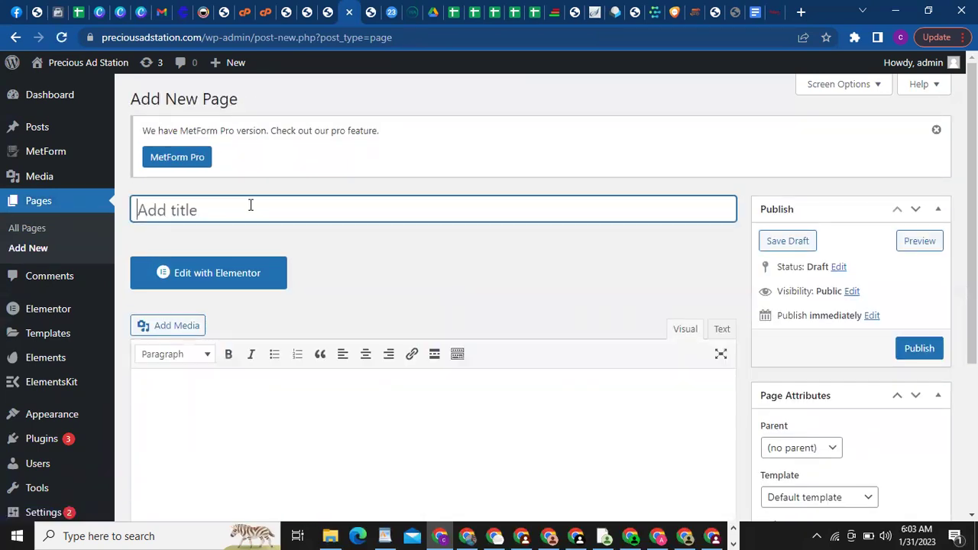
Publish a new page titled 'About'
type("About")
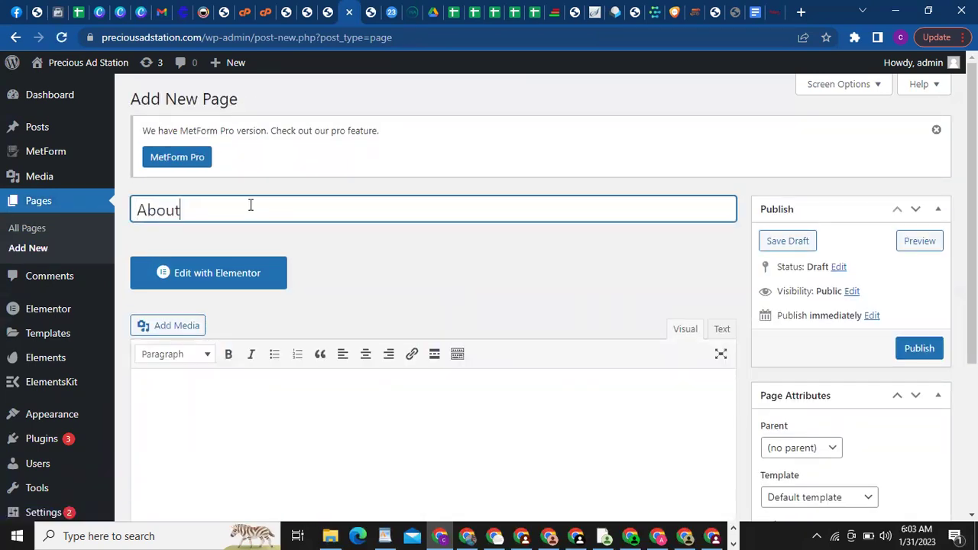
left_click(434, 265)
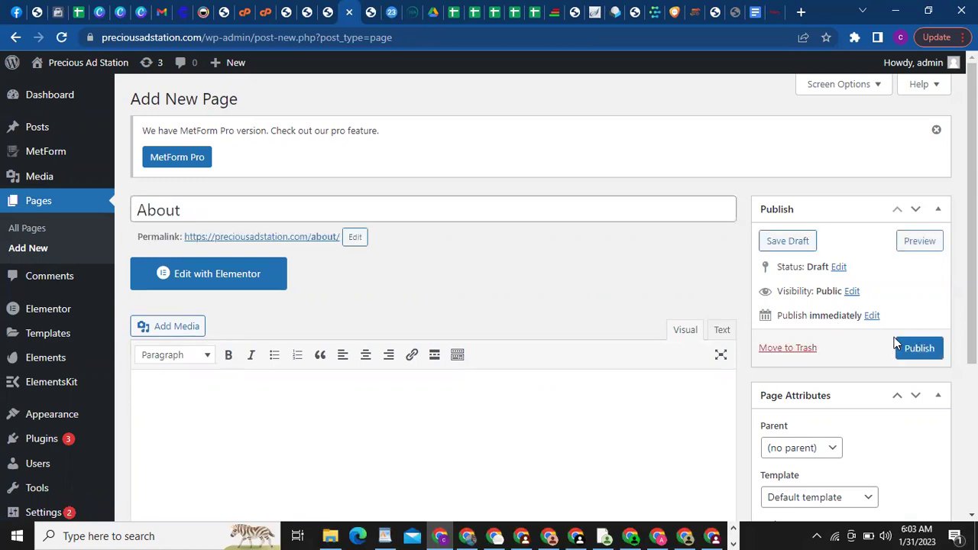
left_click(910, 350)
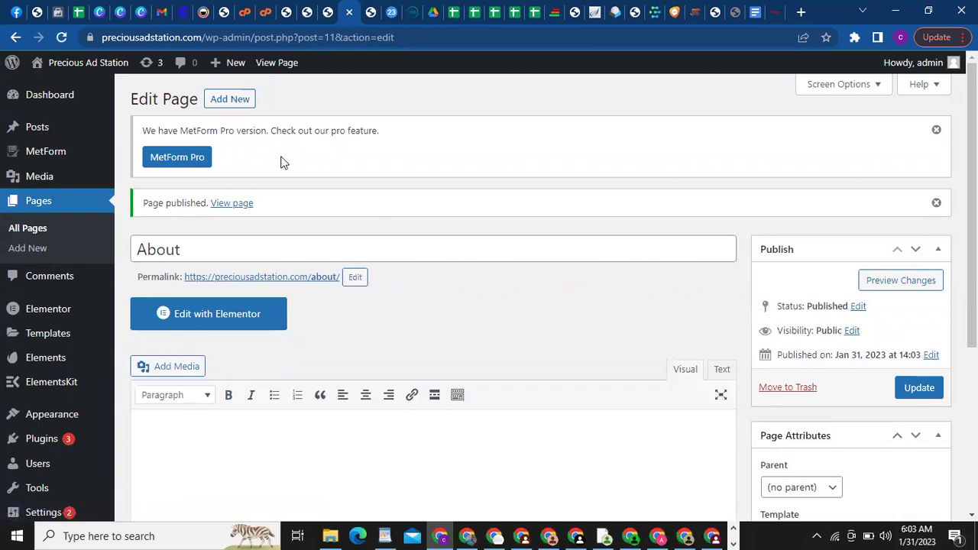
left_click(238, 104)
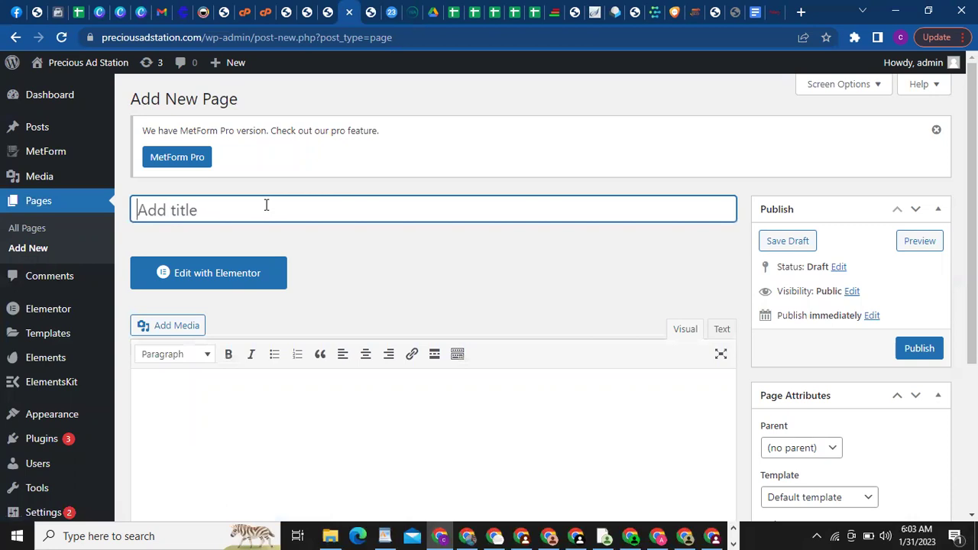
Publish a new page titled 'Services'
type("Sr")
key("BackSpace")
type("ervices")
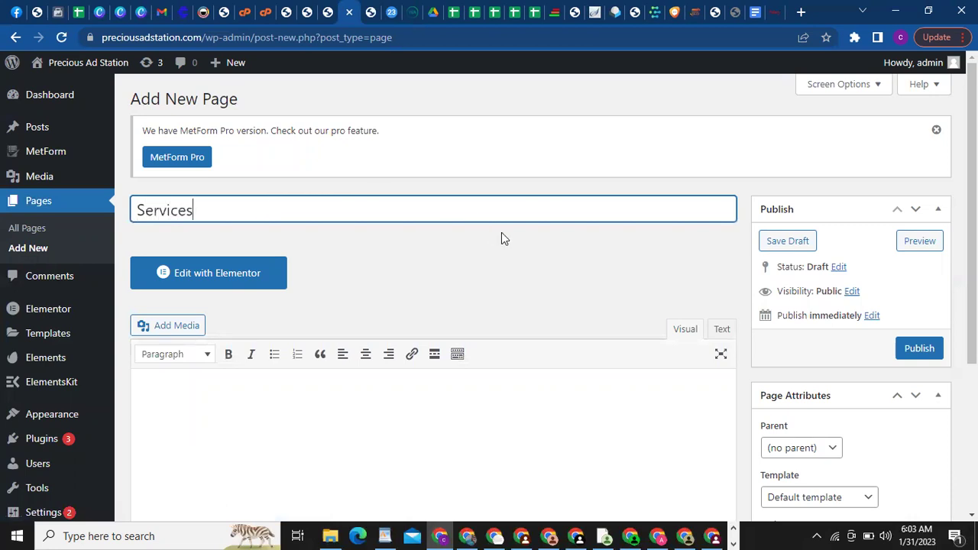
left_click(908, 354)
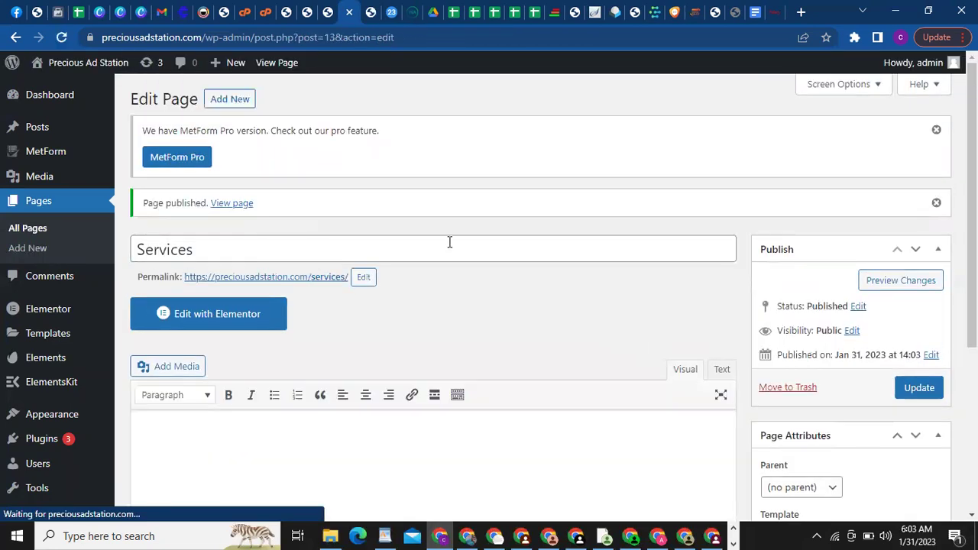
Publish a new page titled 'Contact' and go to the All Pages list
left_click(230, 100)
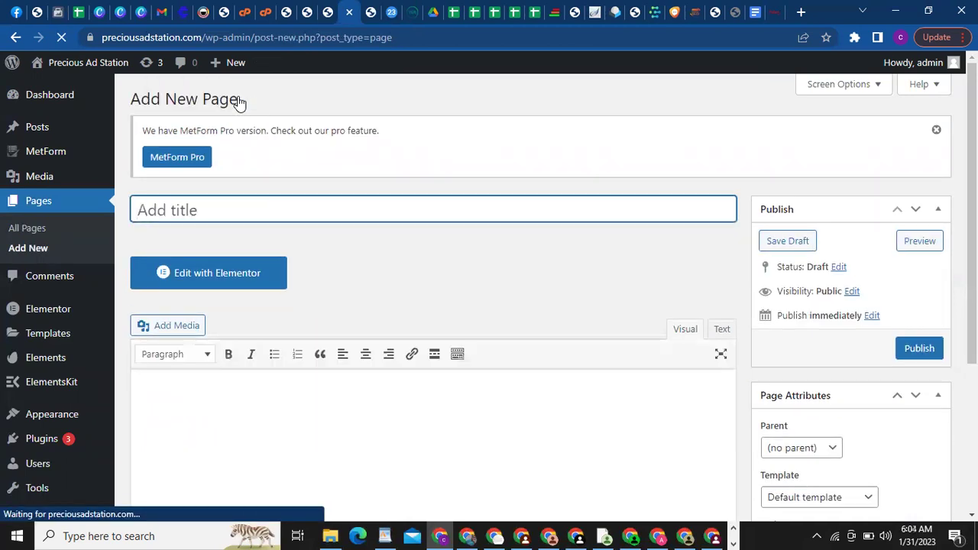
type("Contact")
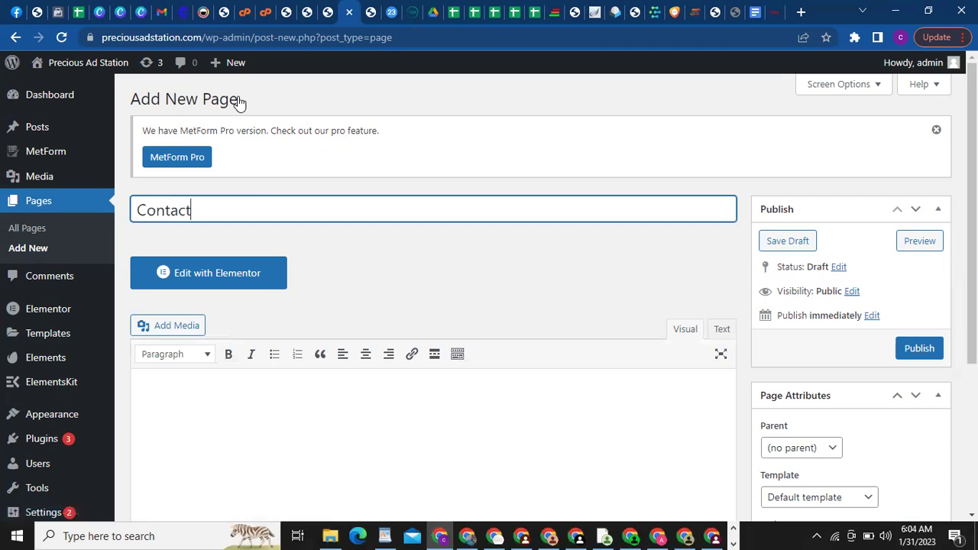
left_click(492, 262)
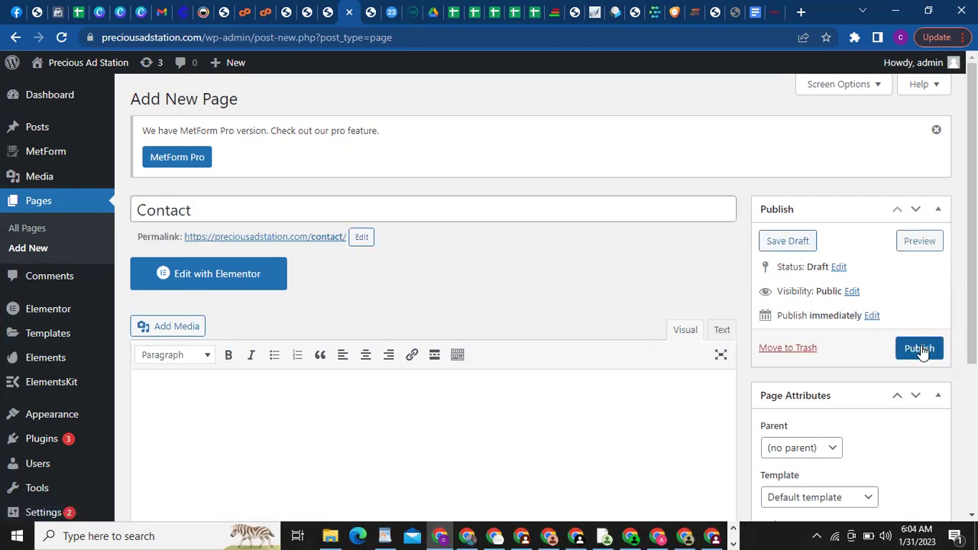
left_click(919, 349)
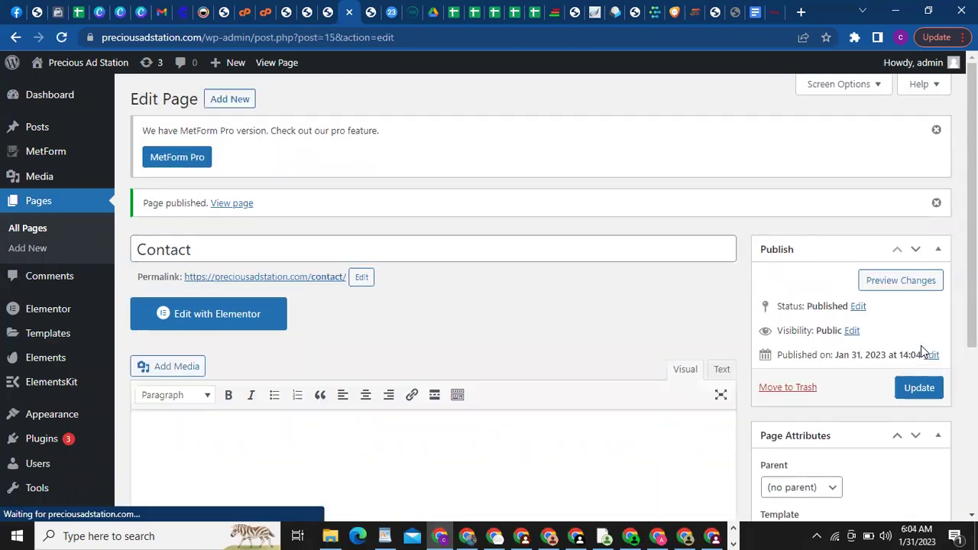
left_click(31, 229)
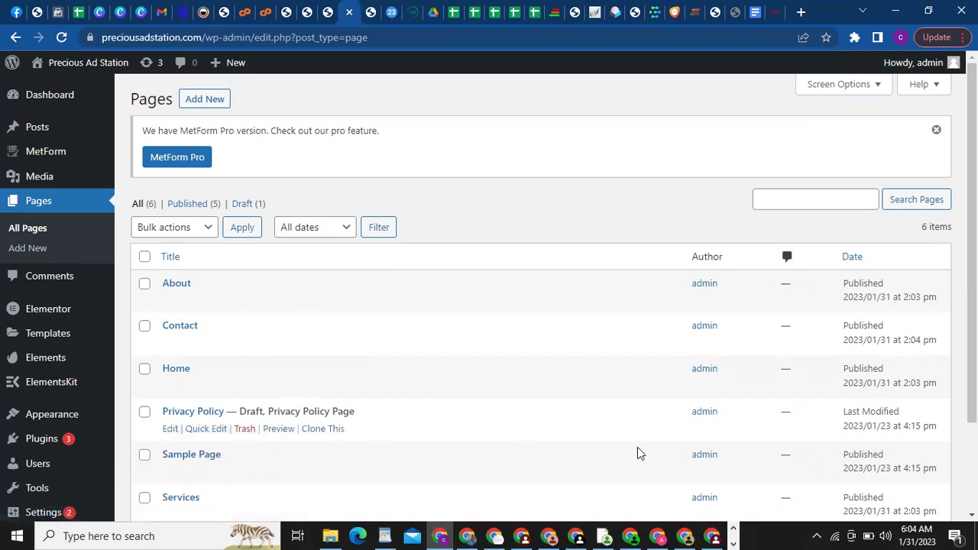
Scroll through the Pages list to review the six pages and their statuses
scroll(489, 293, "down", 2)
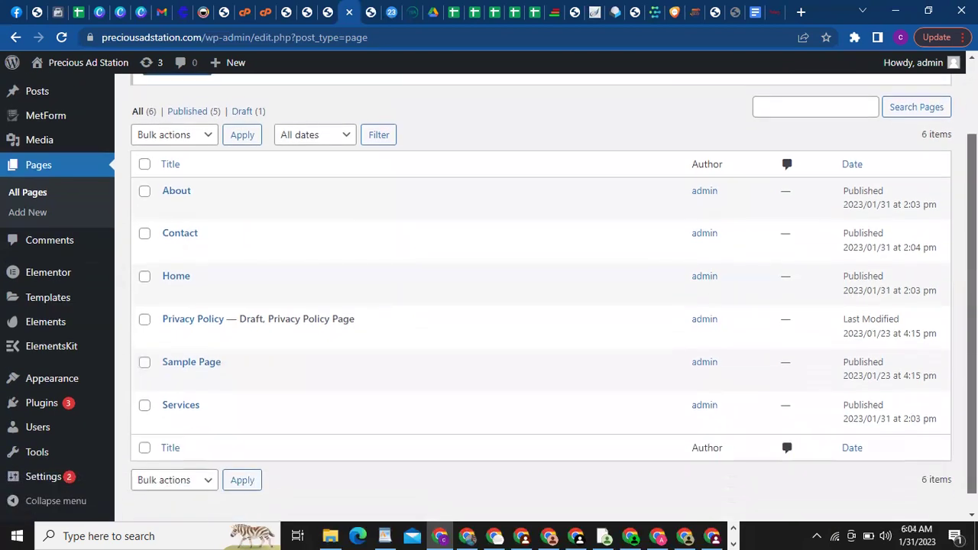
scroll(489, 293, "up", 2)
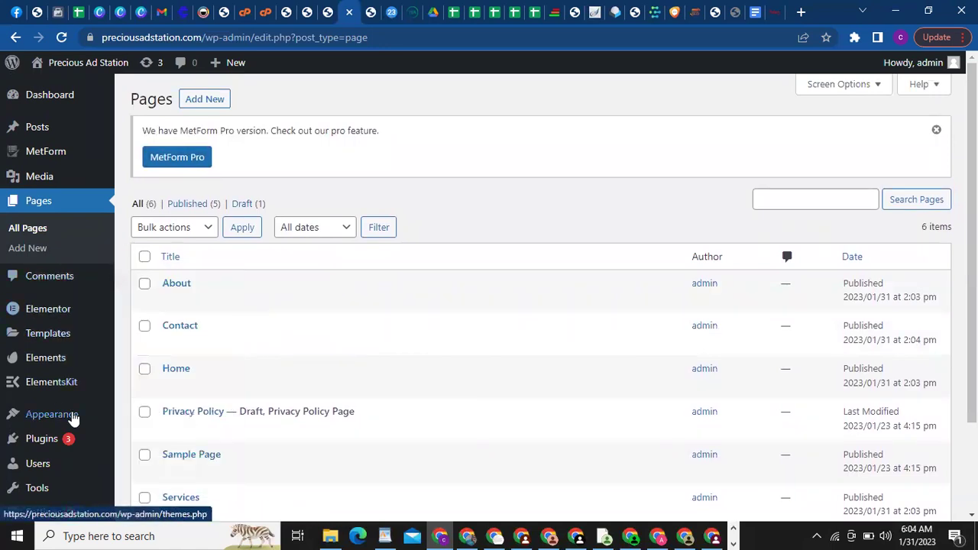
mouse_move(57, 416)
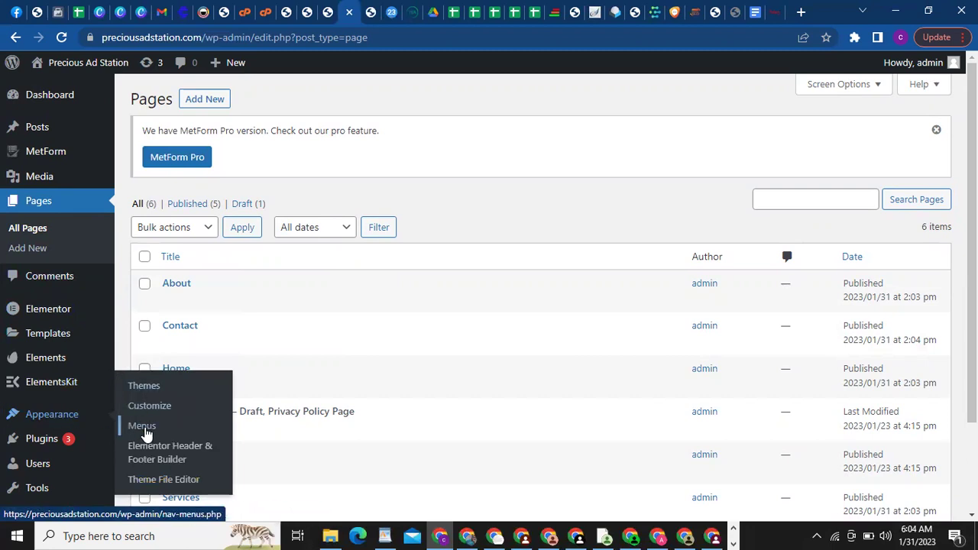
Create a menu named 'Main Menu' with the Header display location ticked
left_click(149, 430)
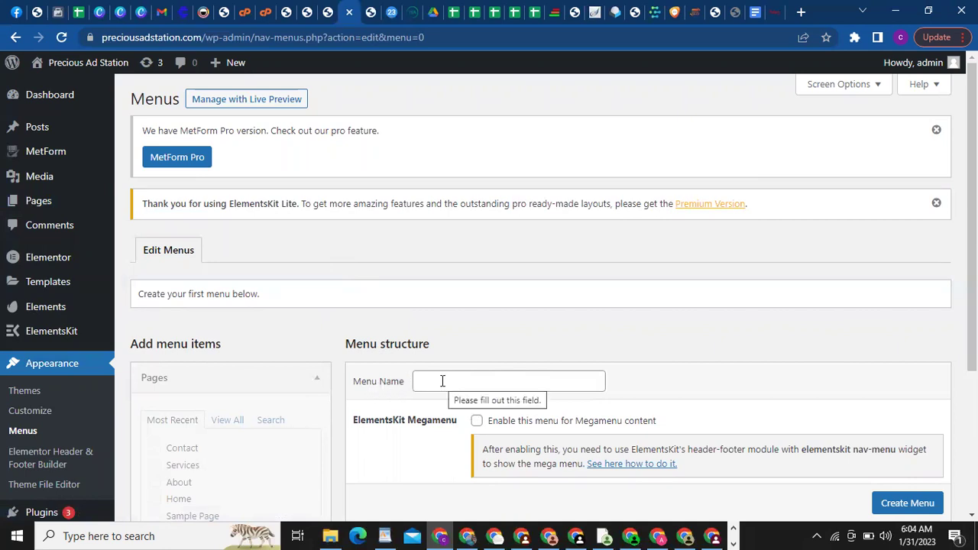
scroll(442, 380, "down", 3)
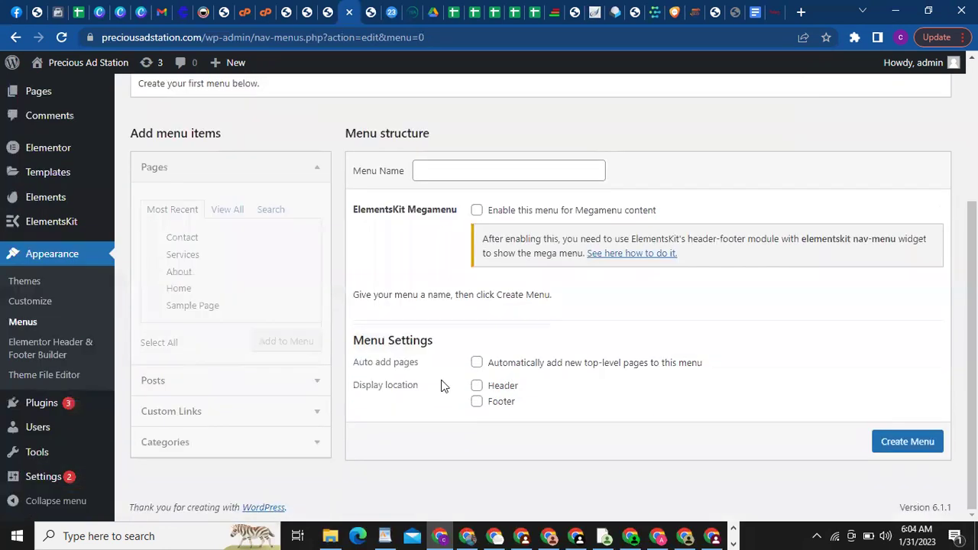
left_click(491, 174)
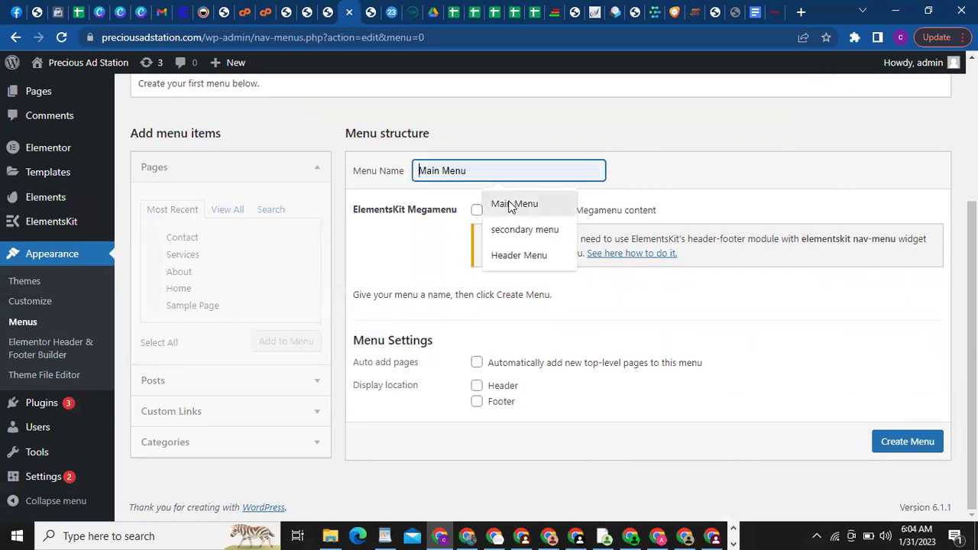
left_click(506, 204)
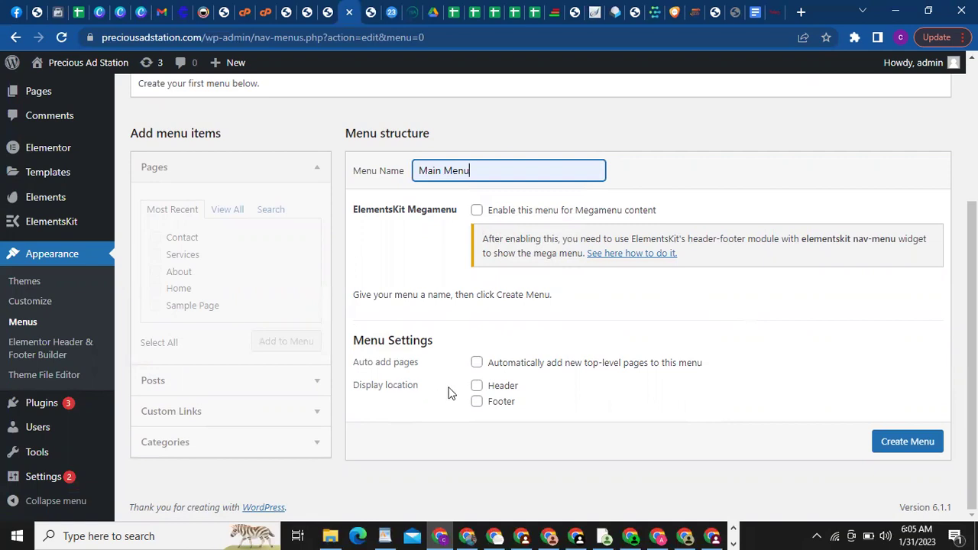
left_click(477, 387)
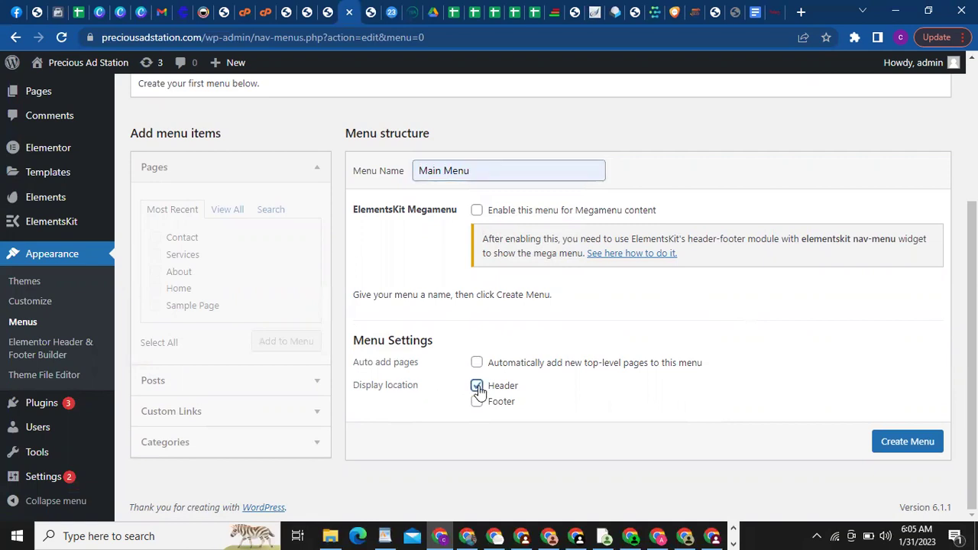
left_click(891, 451)
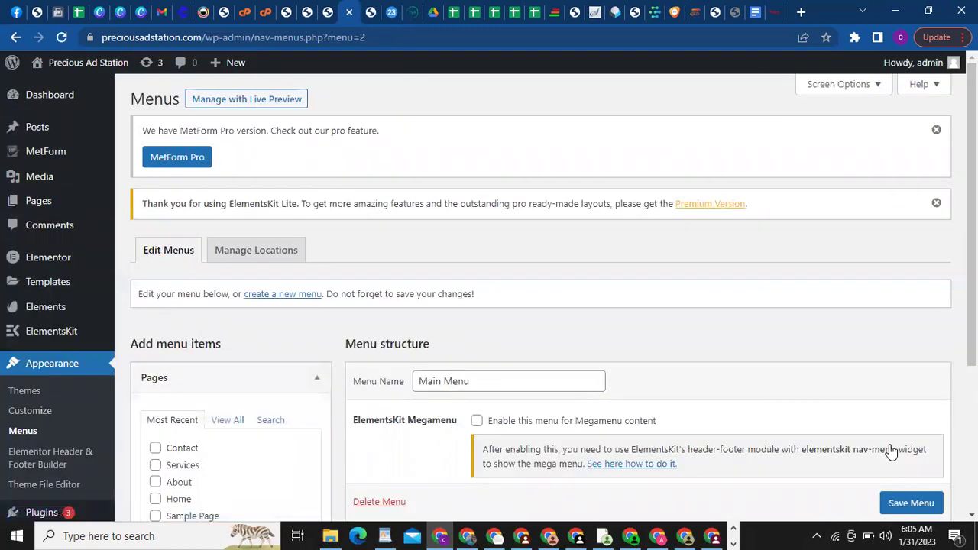
Show all site pages in the Pages box for adding to the menu
scroll(972, 245, "down", 1)
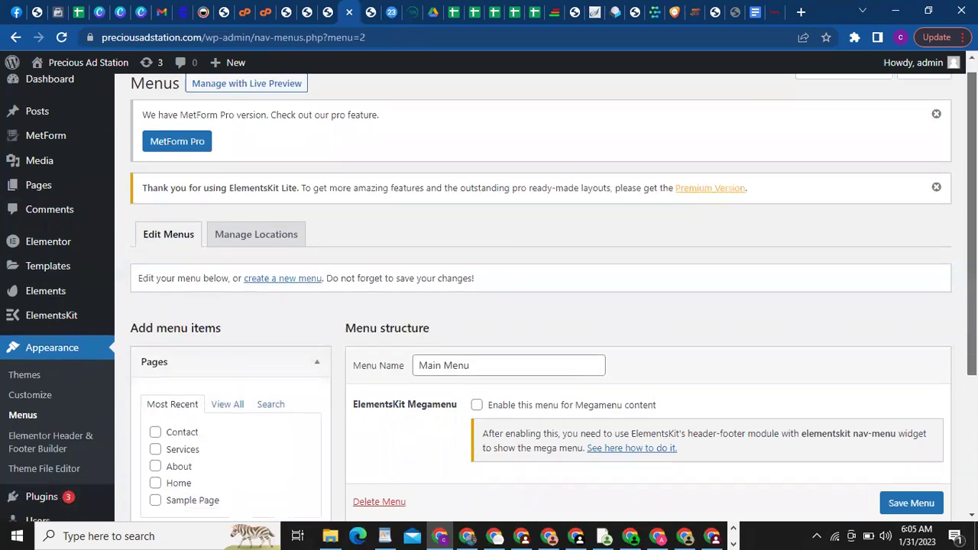
scroll(535, 306, "down", 2)
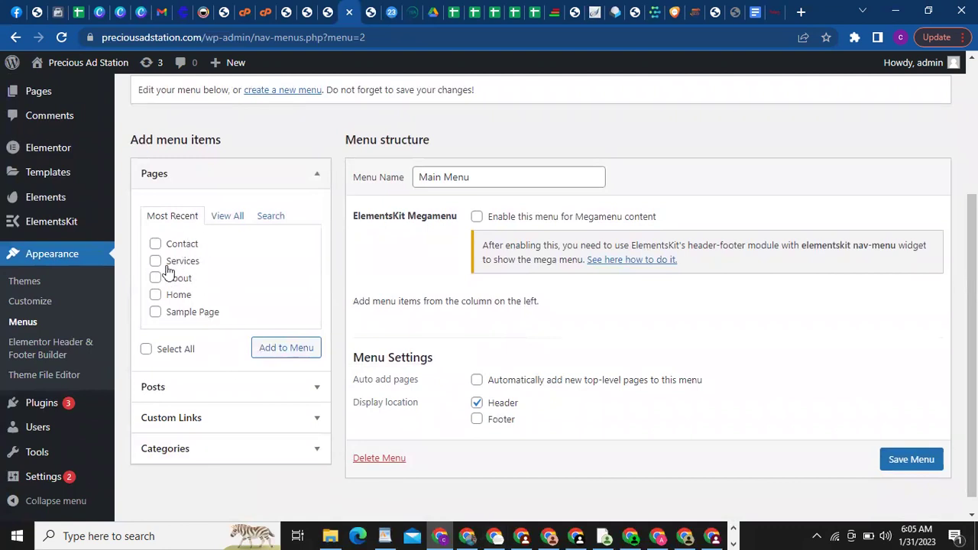
left_click(221, 218)
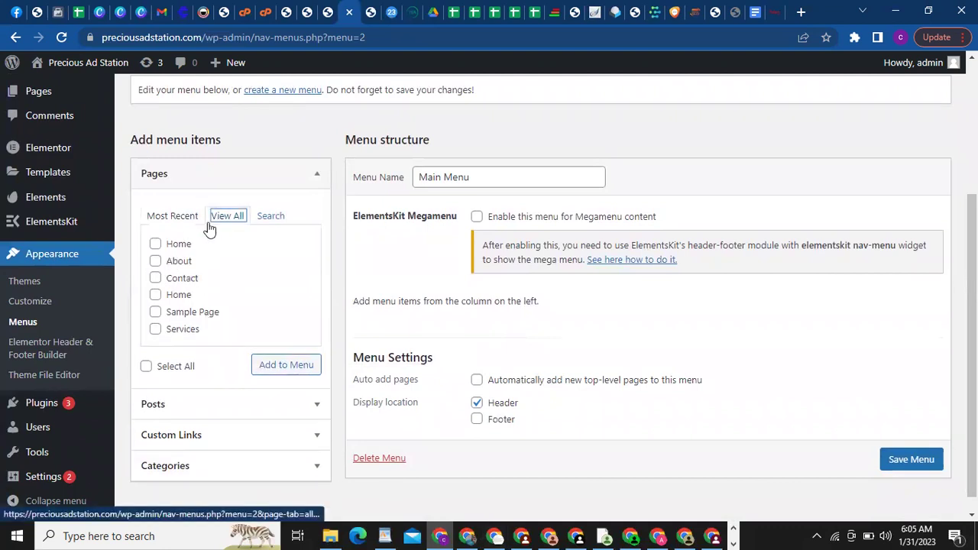
Tick Home, About, Services and Contact and add them to Main Menu
left_click(156, 245)
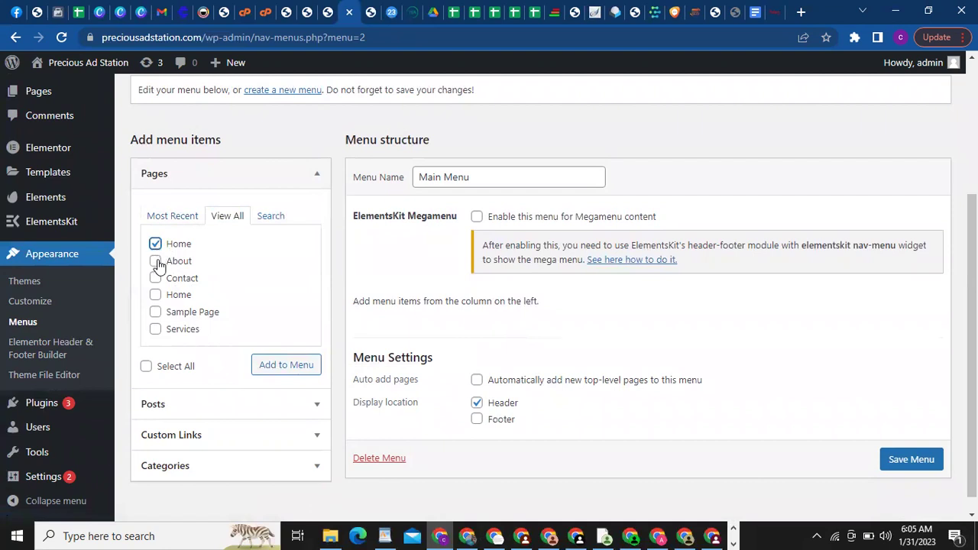
left_click(156, 262)
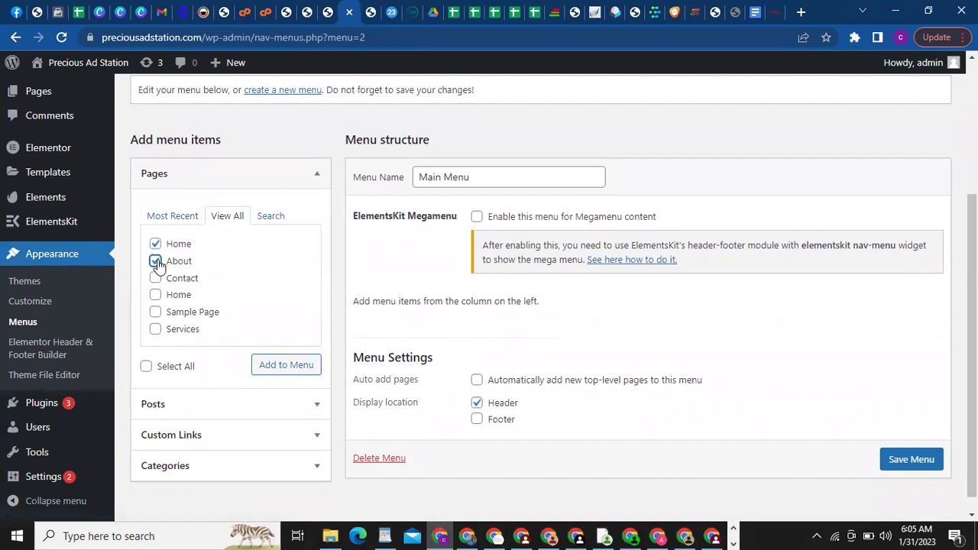
left_click(156, 331)
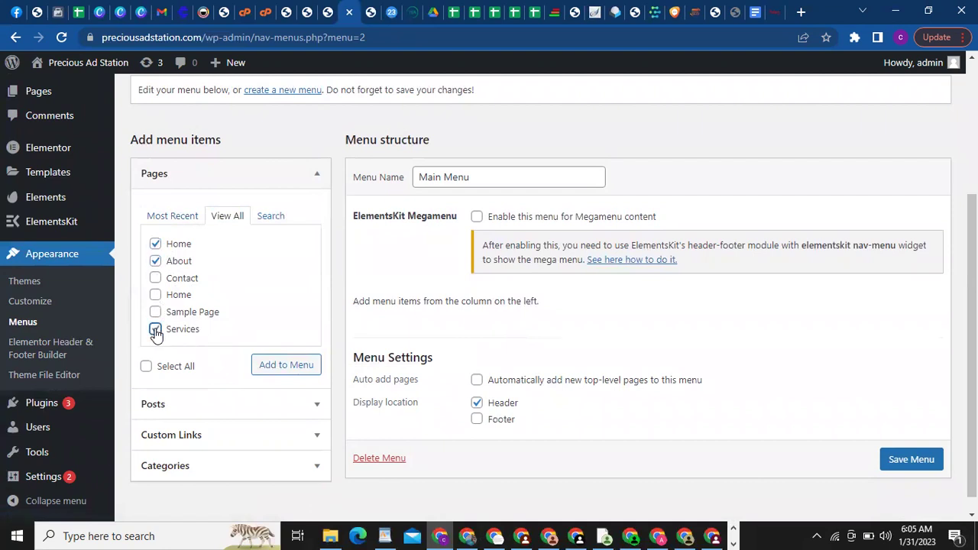
left_click(156, 279)
left_click(268, 366)
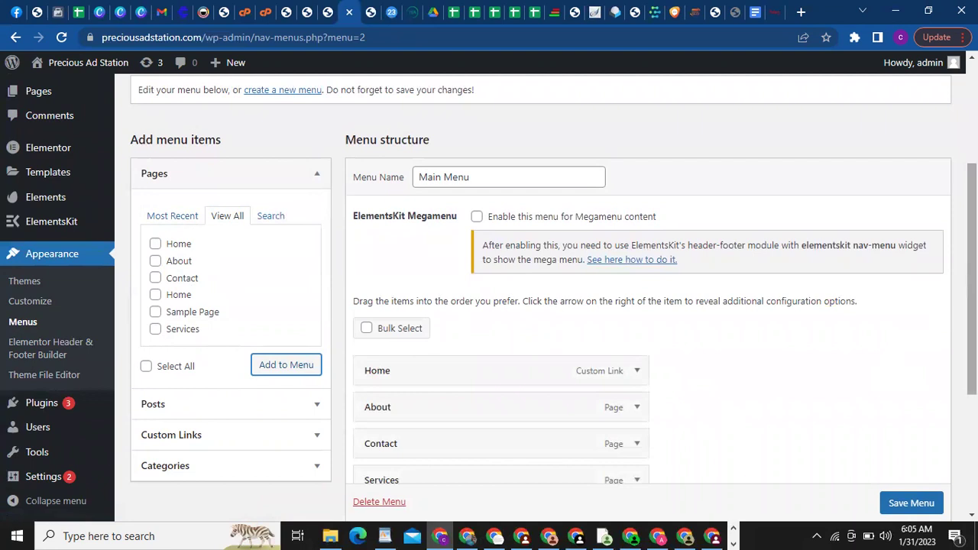
scroll(972, 305, "down", 2)
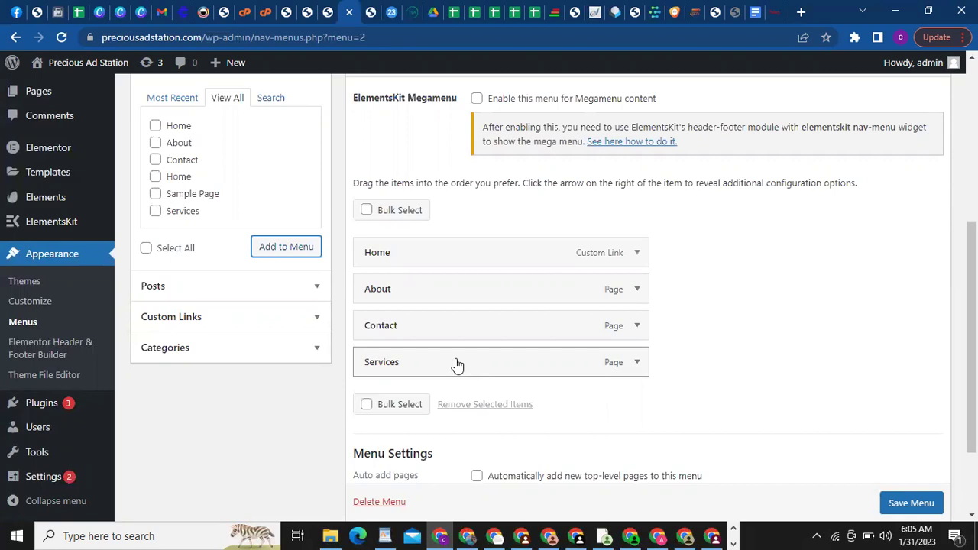
Move Services above Contact in the menu structure and save Main Menu
left_click_drag(457, 366, 457, 327)
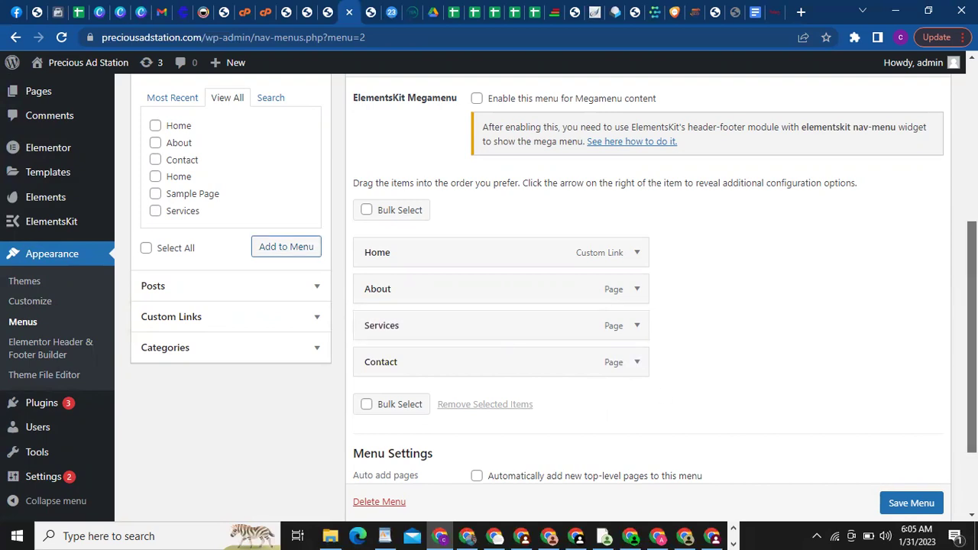
scroll(963, 344, "down", 2)
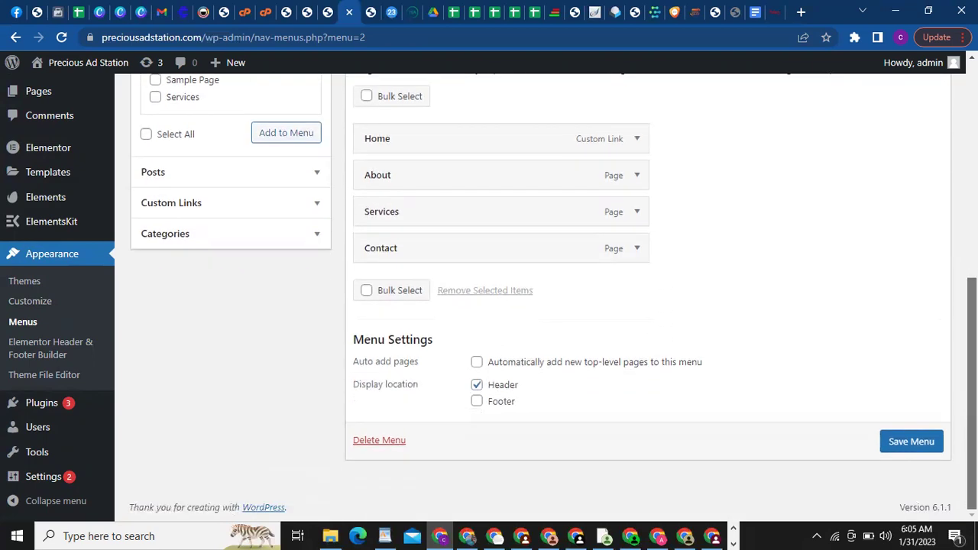
left_click(914, 452)
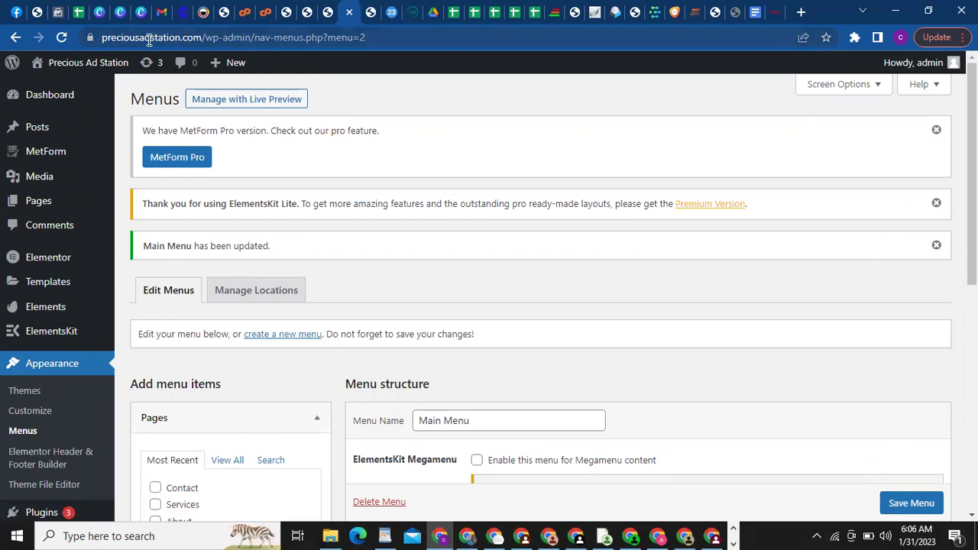
Select the site's base URL in the WordPress admin tab's address bar to copy it
left_click(91, 38)
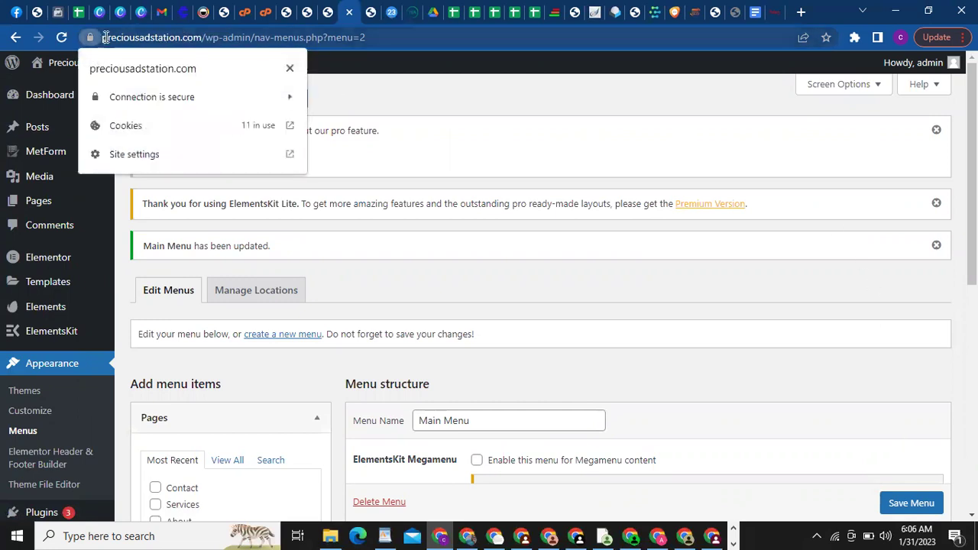
left_click(105, 36)
left_click(104, 36)
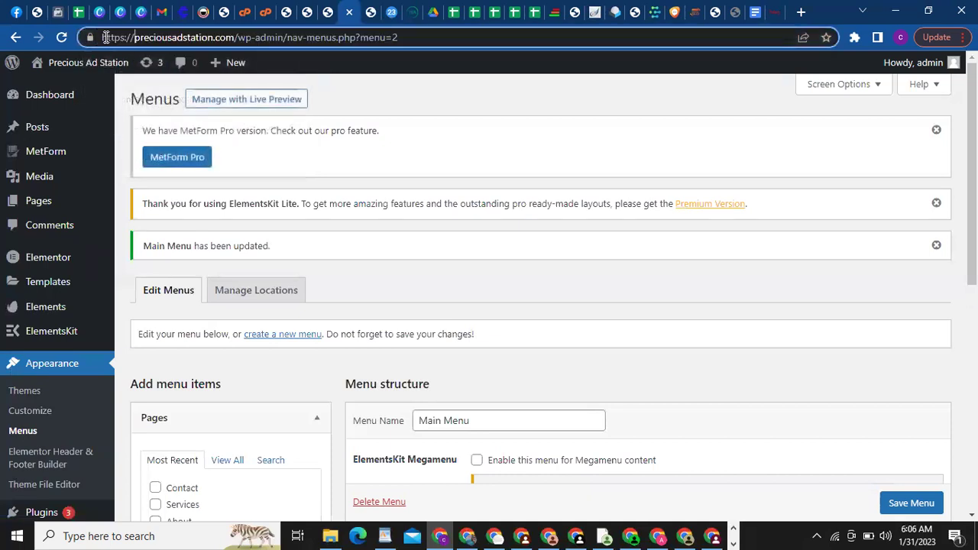
left_click_drag(104, 36, 250, 35)
key("ctrl+c")
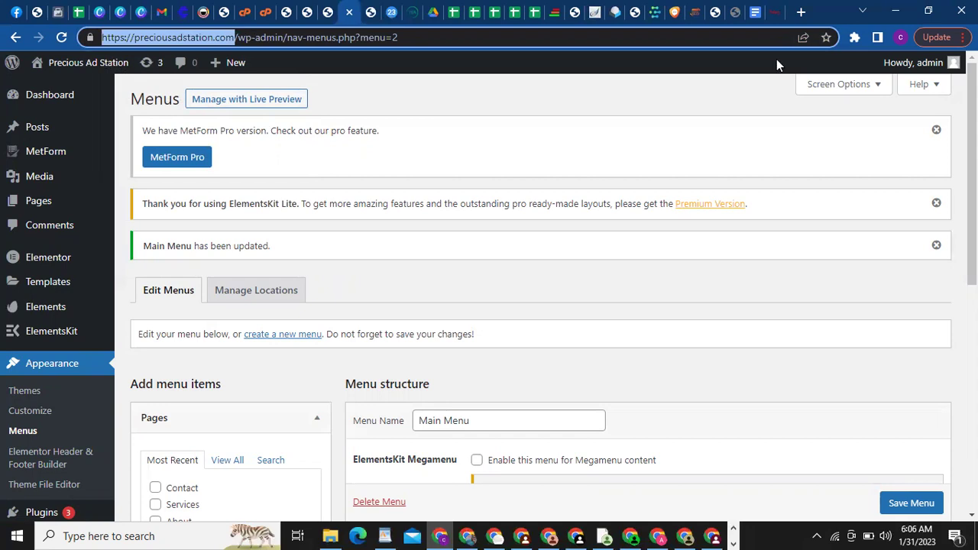
Paste the base URL into the other tab's address bar and load the live site
left_click(774, 11)
left_click(747, 35)
key("ctrl+v")
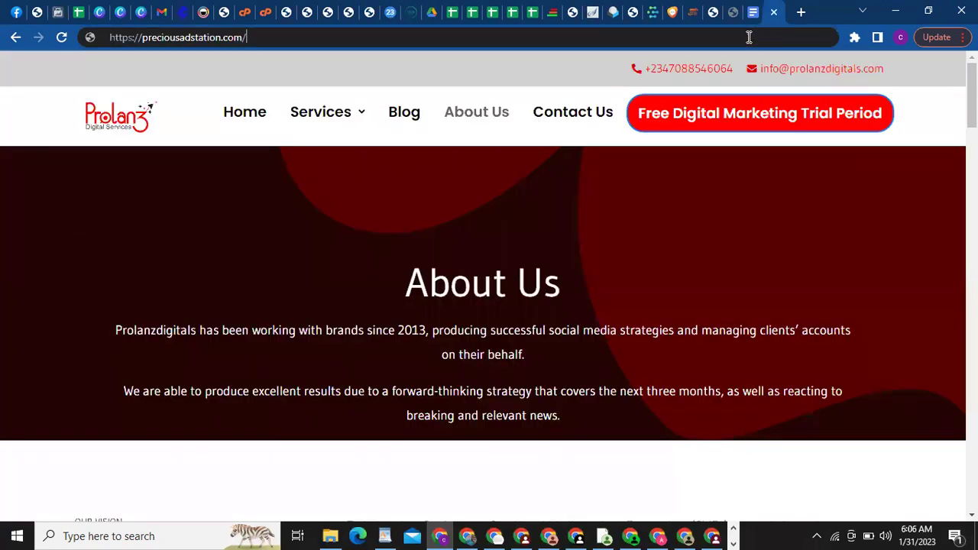
key("Return")
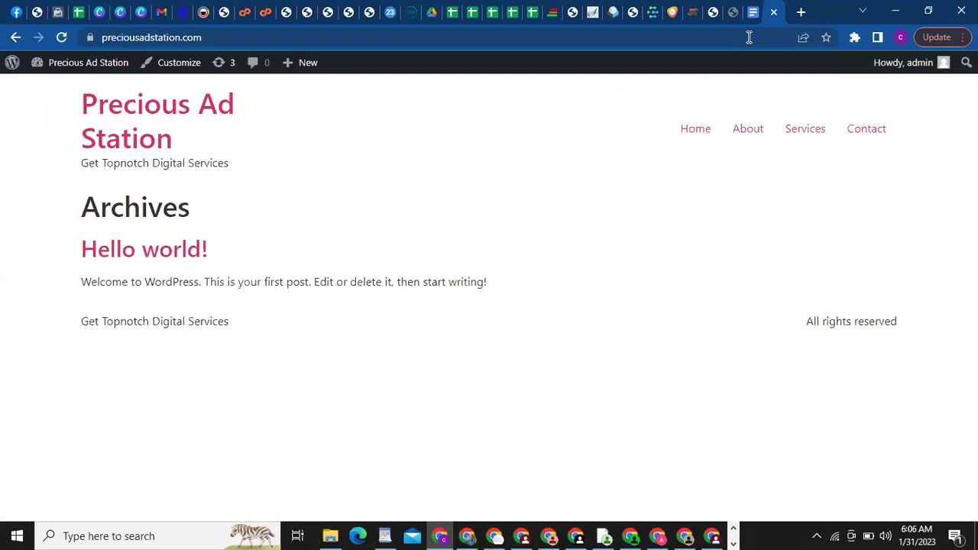
View the live site's Home page at the /home address
left_click(749, 37)
left_click(748, 36)
type("//")
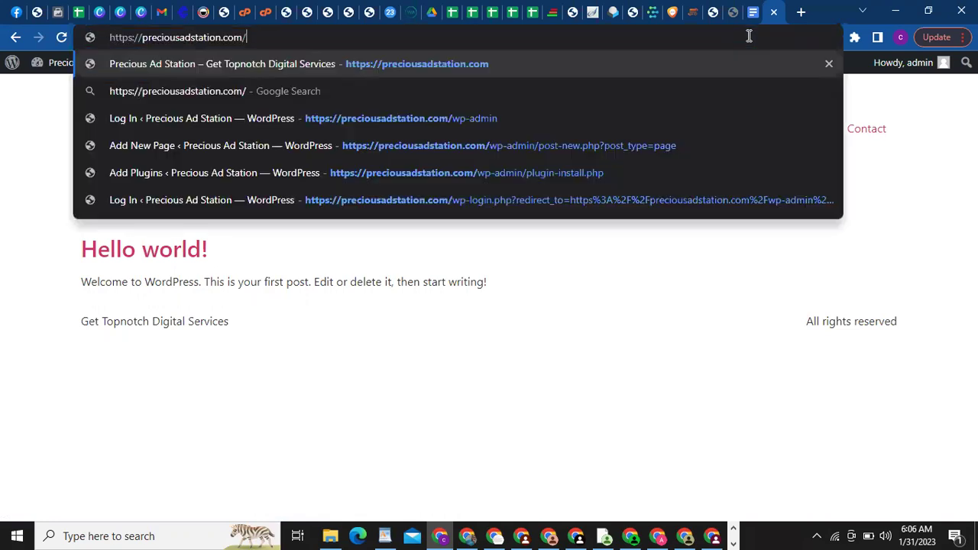
type("home")
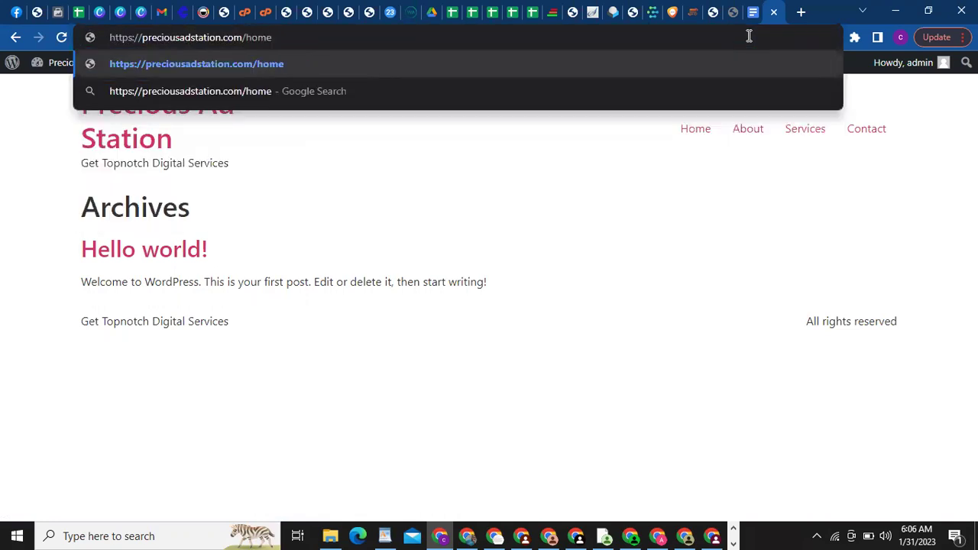
key("Return")
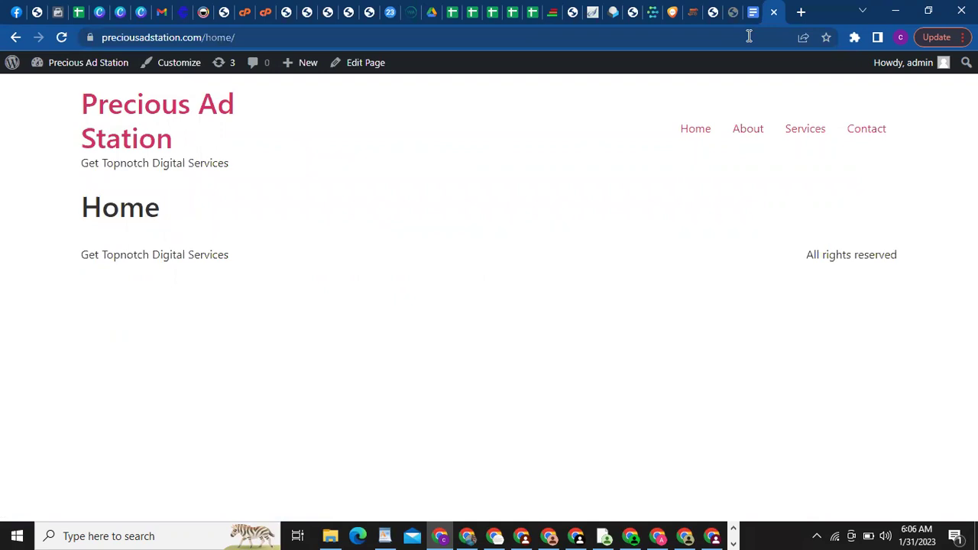
Remove /home from the address and go back to the Menus admin screen
left_click(748, 36)
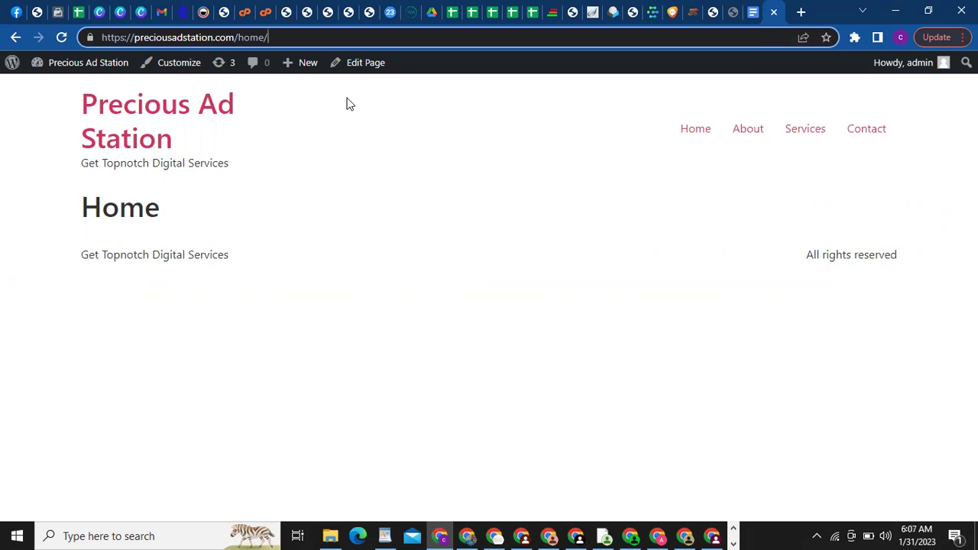
left_click(298, 38)
key("BackSpace")
key("BackSpace")
key("BackSpace")
key("BackSpace")
key("BackSpace")
key("BackSpace")
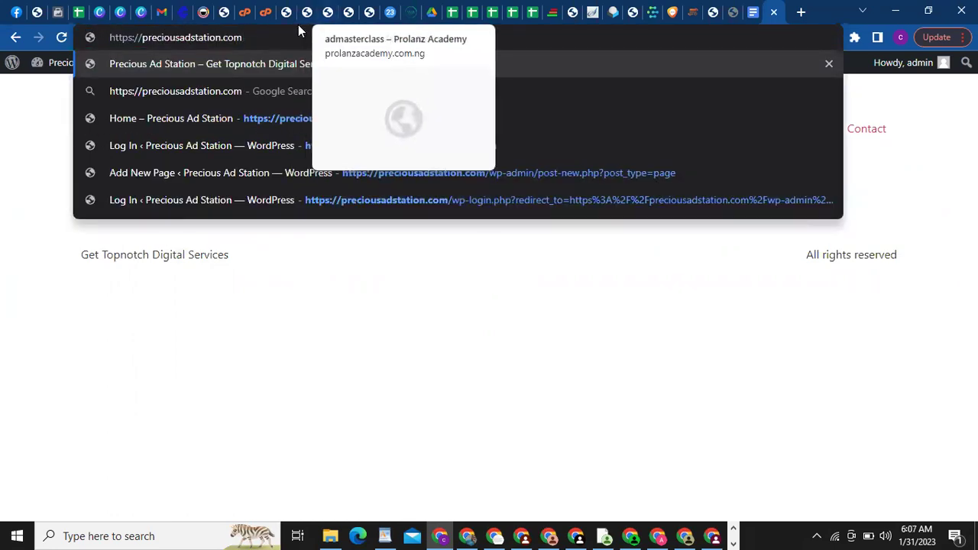
left_click(349, 12)
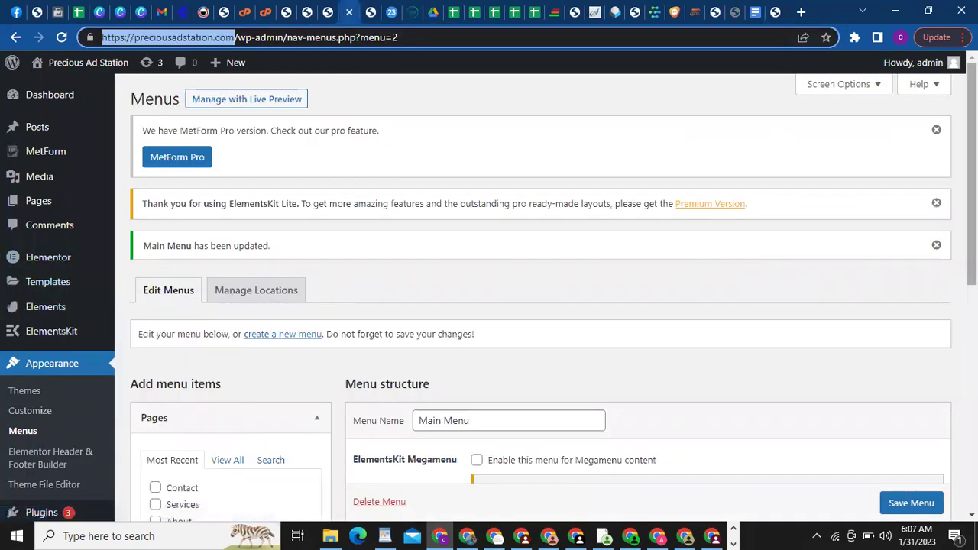
In Reading settings, make the homepage the static page 'Home' and save the changes
scroll(535, 298, "down", 6)
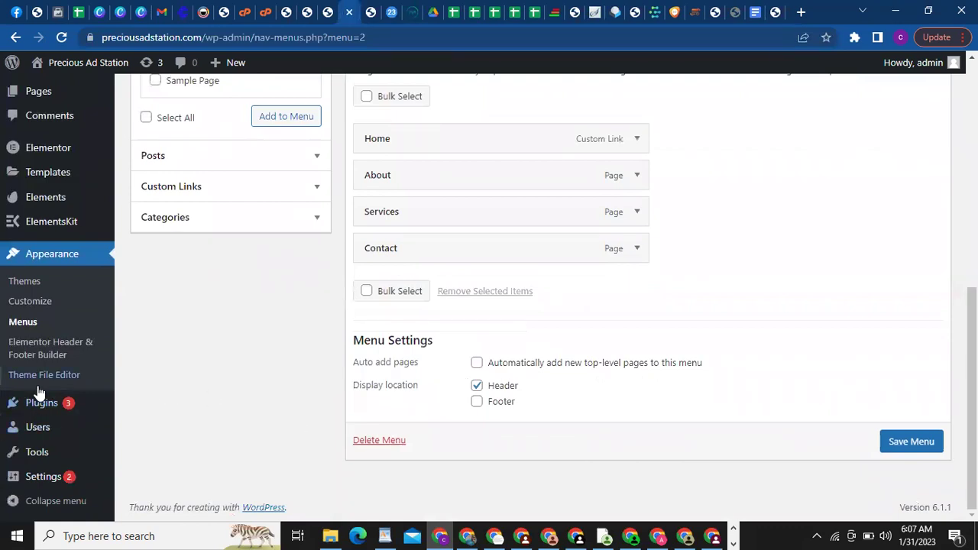
mouse_move(42, 477)
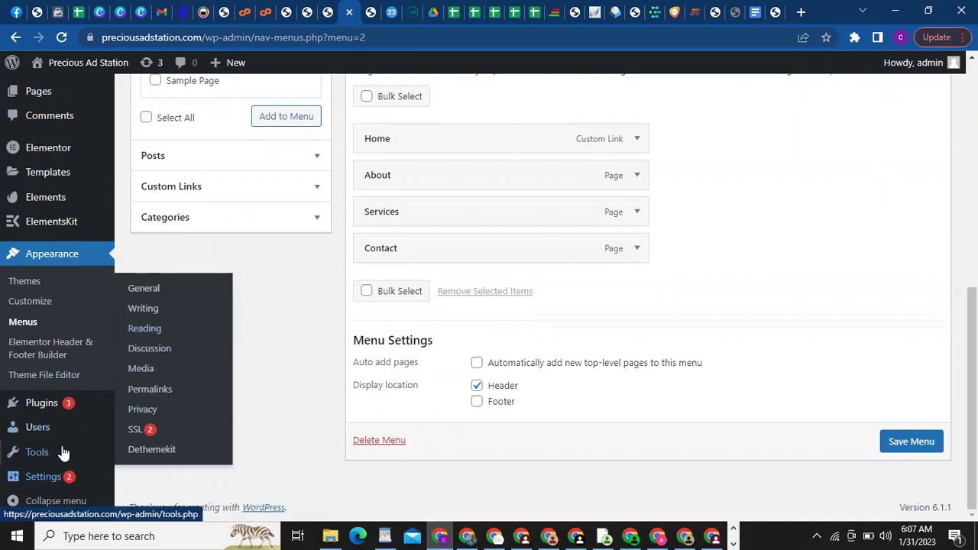
left_click(150, 333)
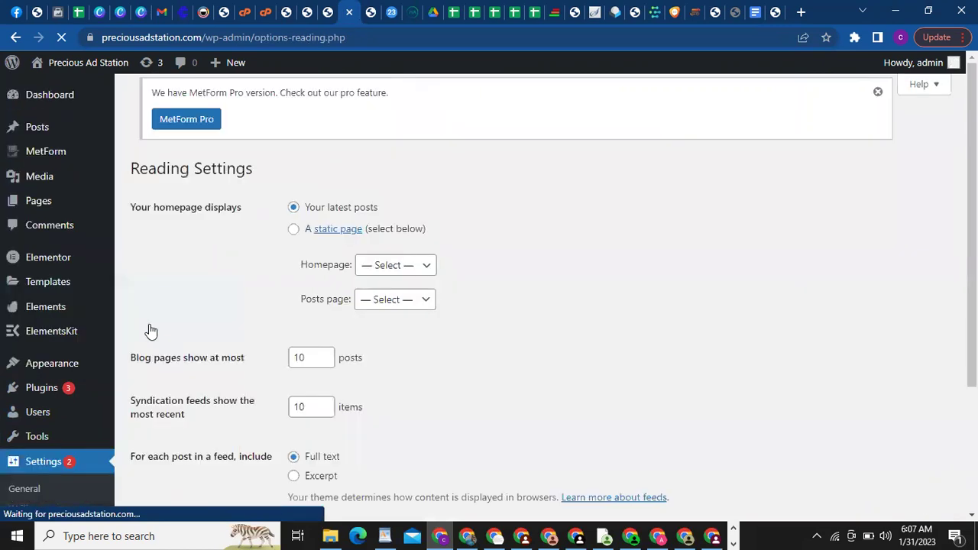
left_click(294, 233)
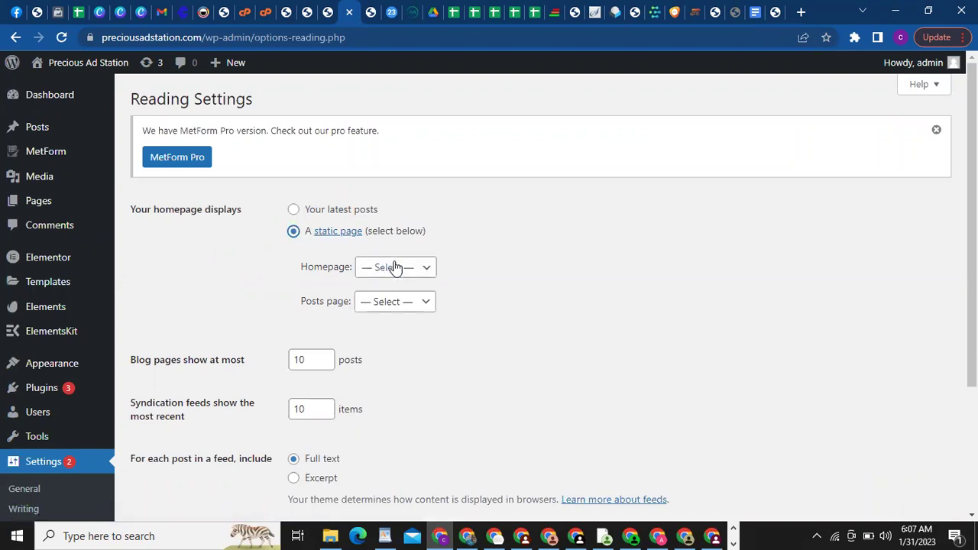
left_click(426, 271)
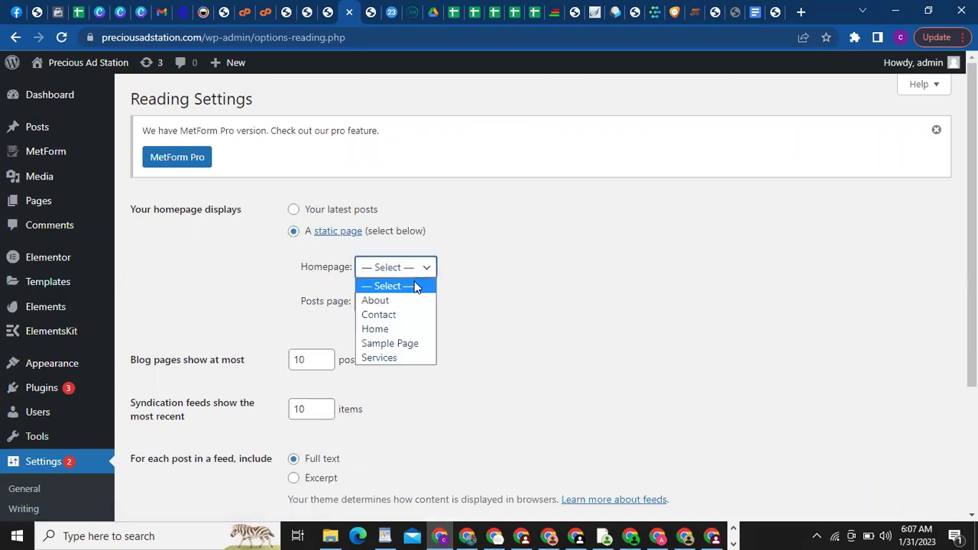
left_click(405, 330)
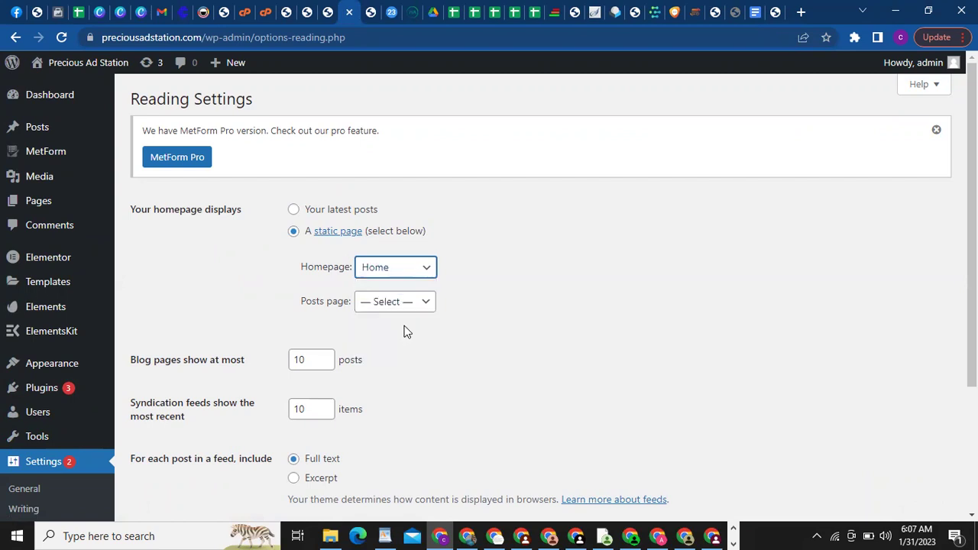
scroll(363, 496, "down", 3)
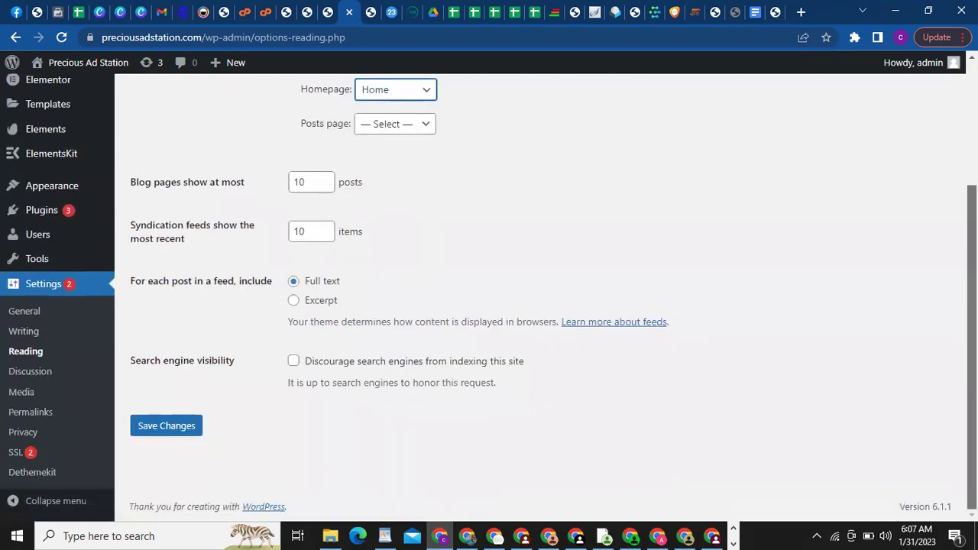
left_click(195, 431)
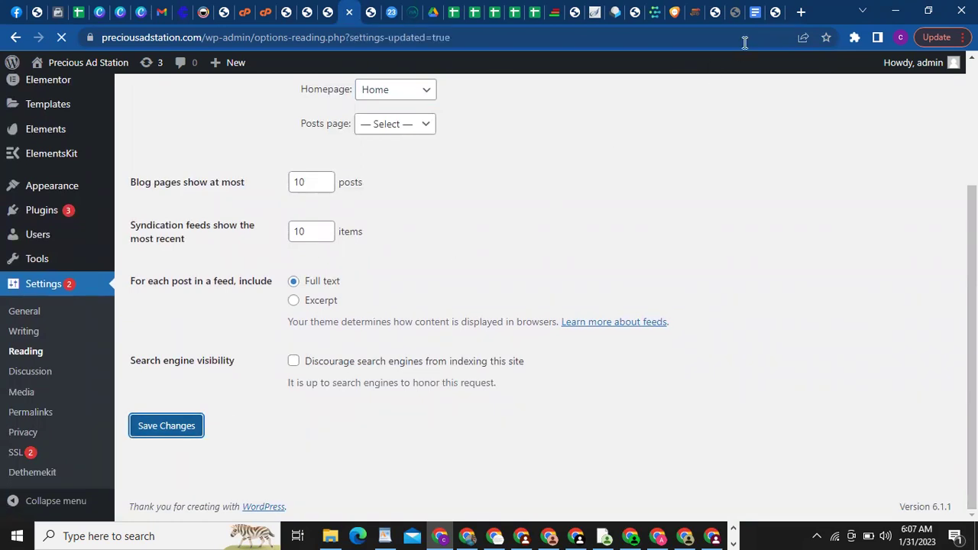
left_click(775, 23)
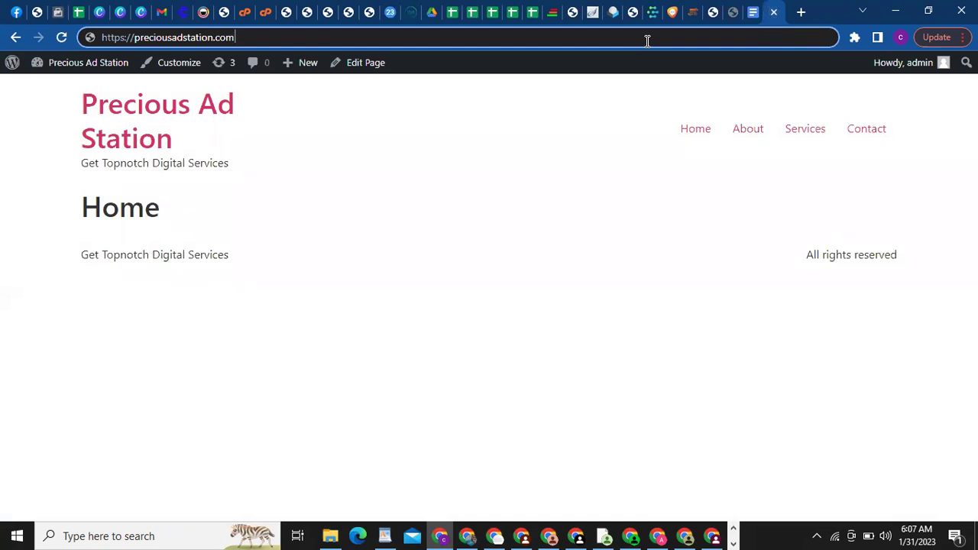
Load preciousadstation.com to confirm it opens on Home, then return to Reading Settings
key("BackSpace")
key("BackSpace")
key("BackSpace")
key("BackSpace")
key("BackSpace")
key("BackSpace")
key("BackSpace")
key("BackSpace")
key("BackSpace")
key("BackSpace")
key("BackSpace")
key("BackSpace")
key("BackSpace")
key("BackSpace")
key("BackSpace")
key("BackSpace")
key("BackSpace")
key("BackSpace")
key("BackSpace")
key("BackSpace")
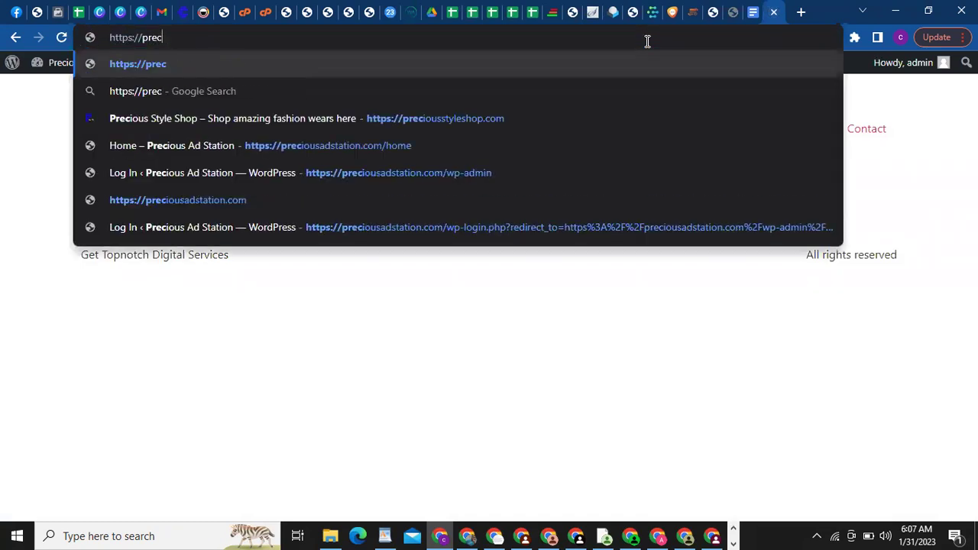
type("precio")
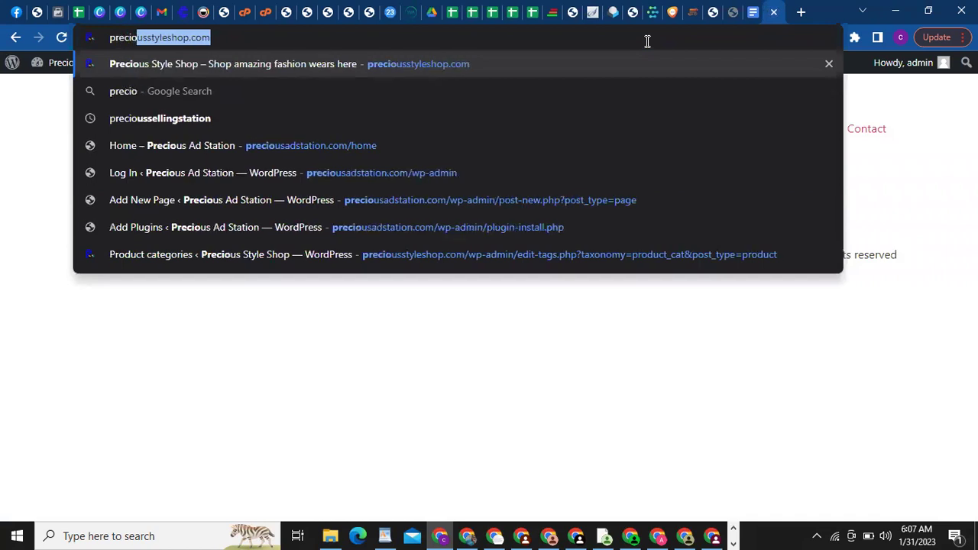
type("usadstat")
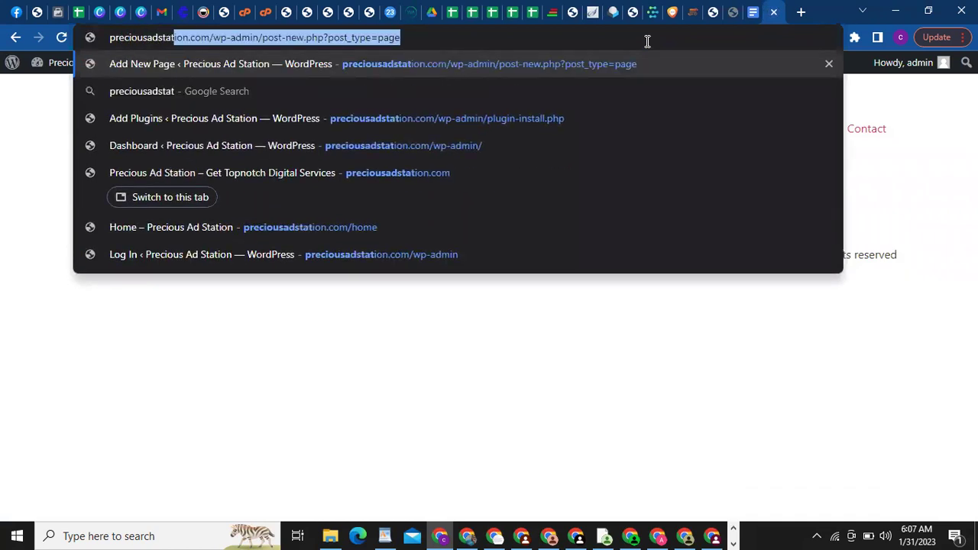
type("ion.com")
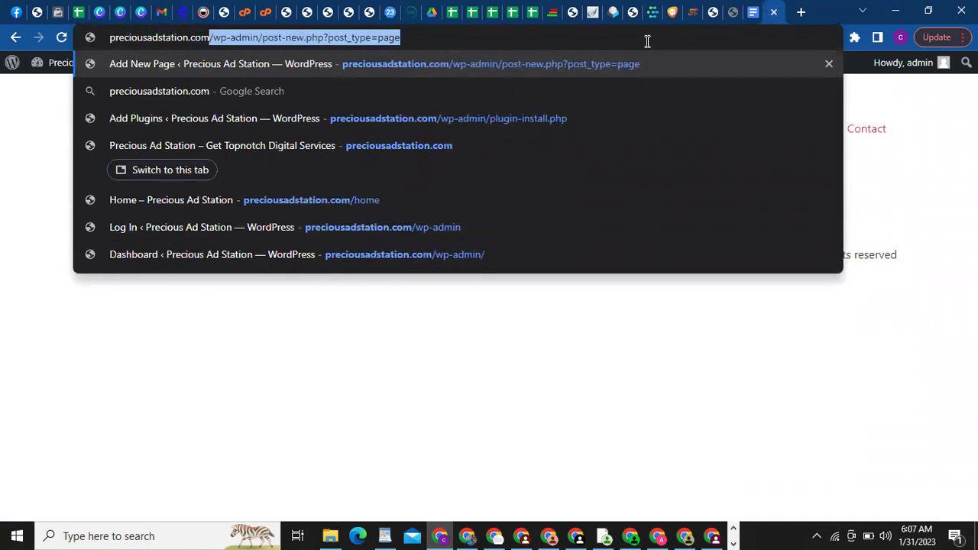
key("BackSpace")
key("Return")
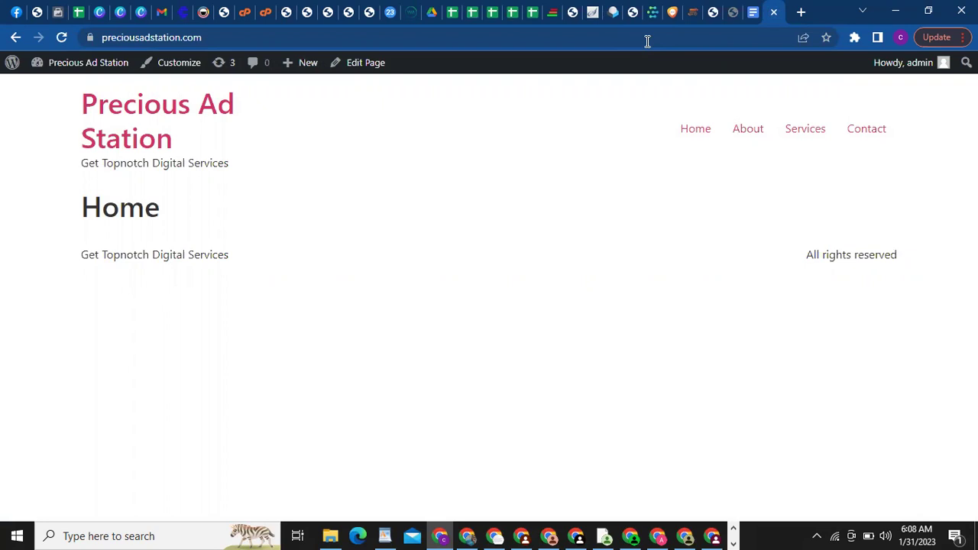
left_click(342, 29)
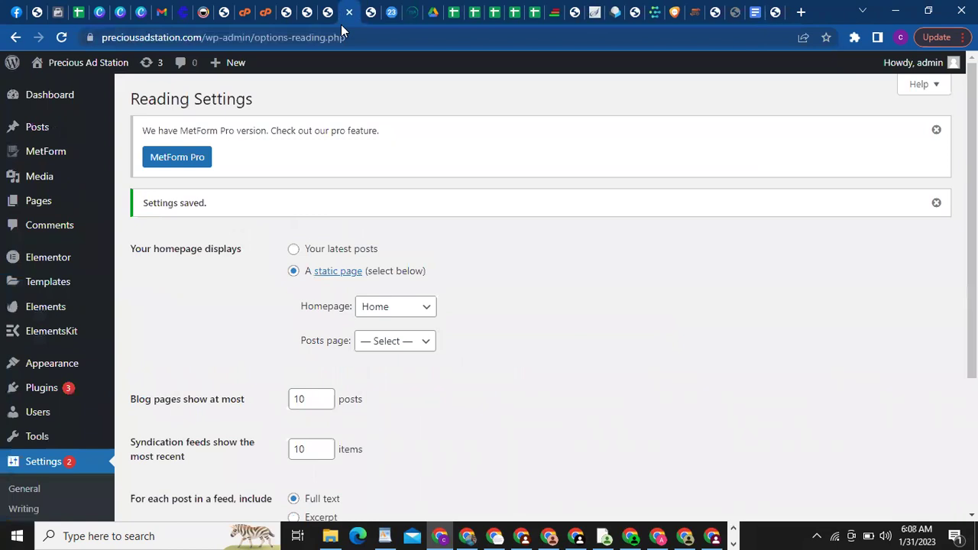